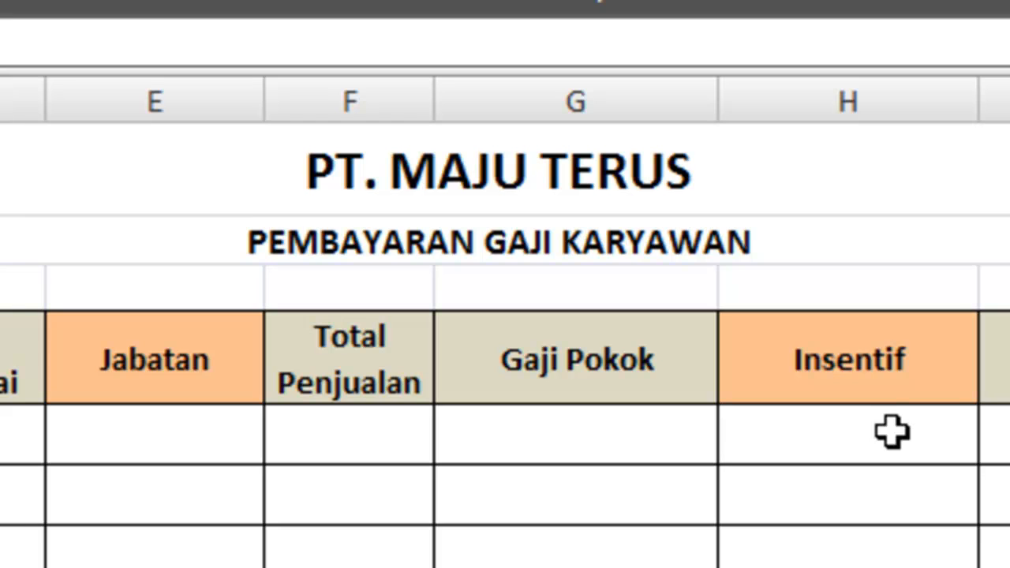
left_click(891, 432)
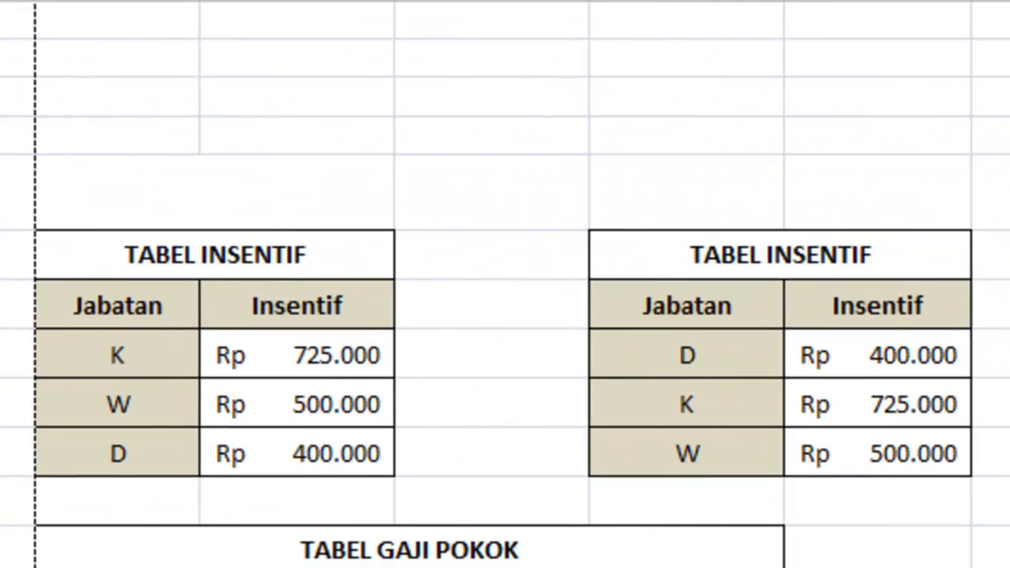
scroll(505, 285, "down", 2)
scroll(505, 284, "up", 2)
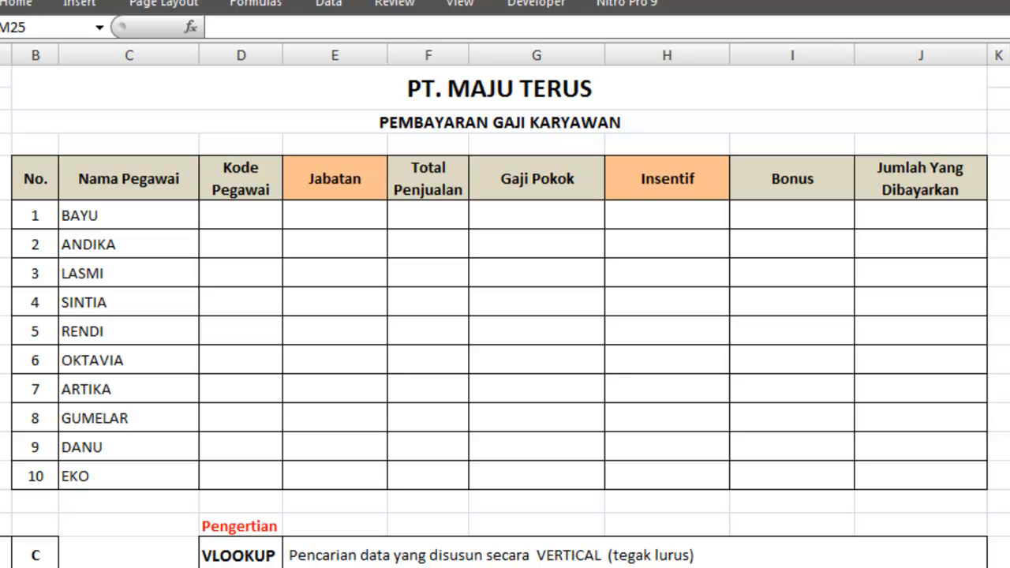
- Enter KEPALA below the BONUS TOTAL PENJUALAN table, with its code K in the adjacent cell
type("KRPA")
type("LA")
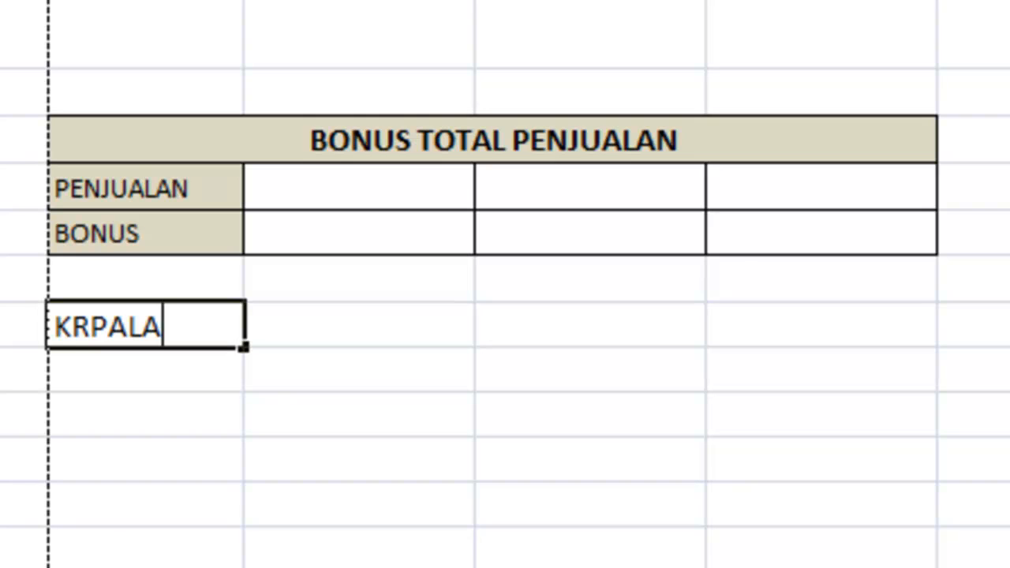
left_click(93, 328)
key("BackSpace")
type("E")
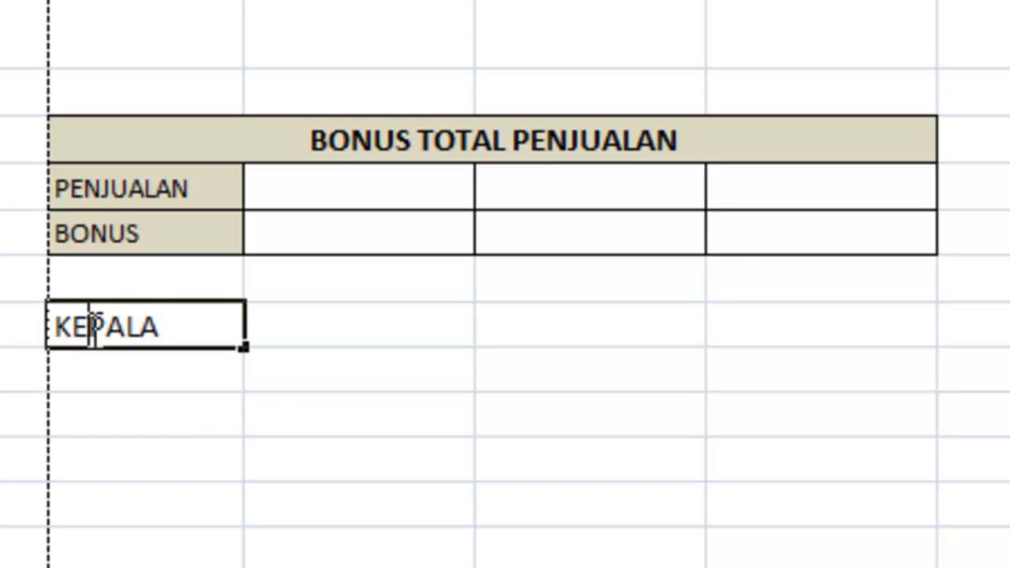
left_click(315, 333)
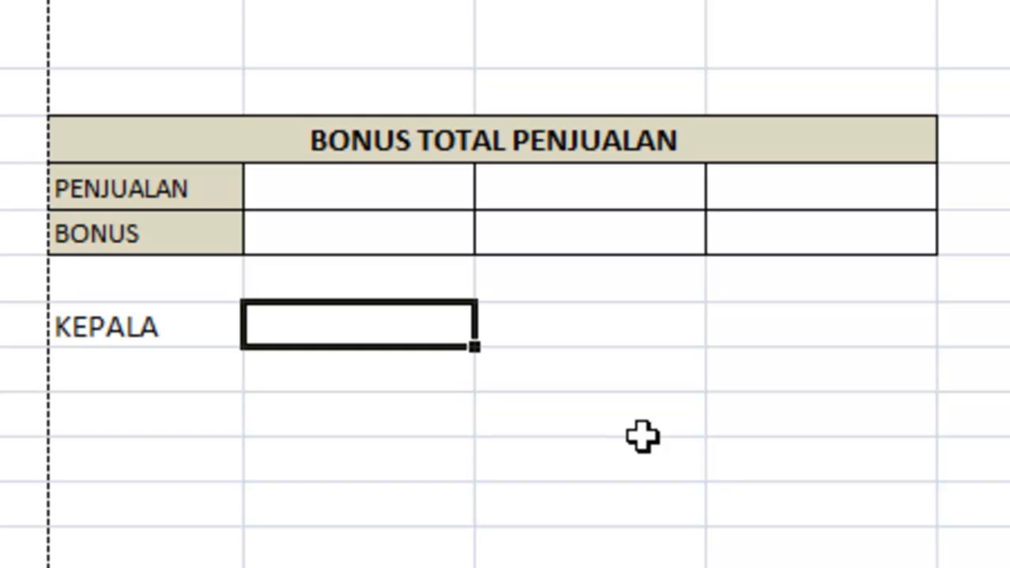
type("K")
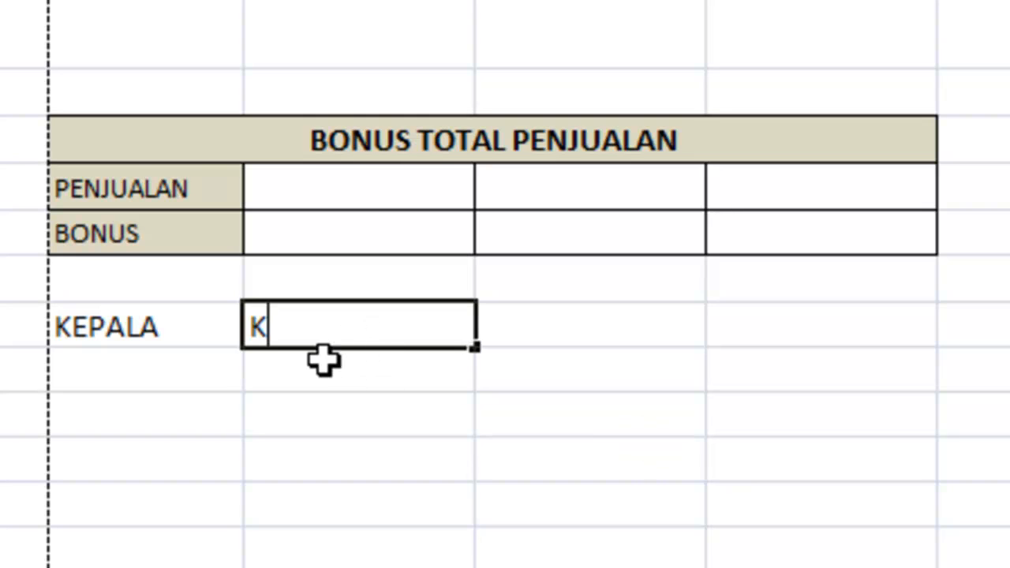
- Add WAKIL in the row under KEPALA, with its code W in the adjacent cell
left_click(157, 368)
type("WAKIL")
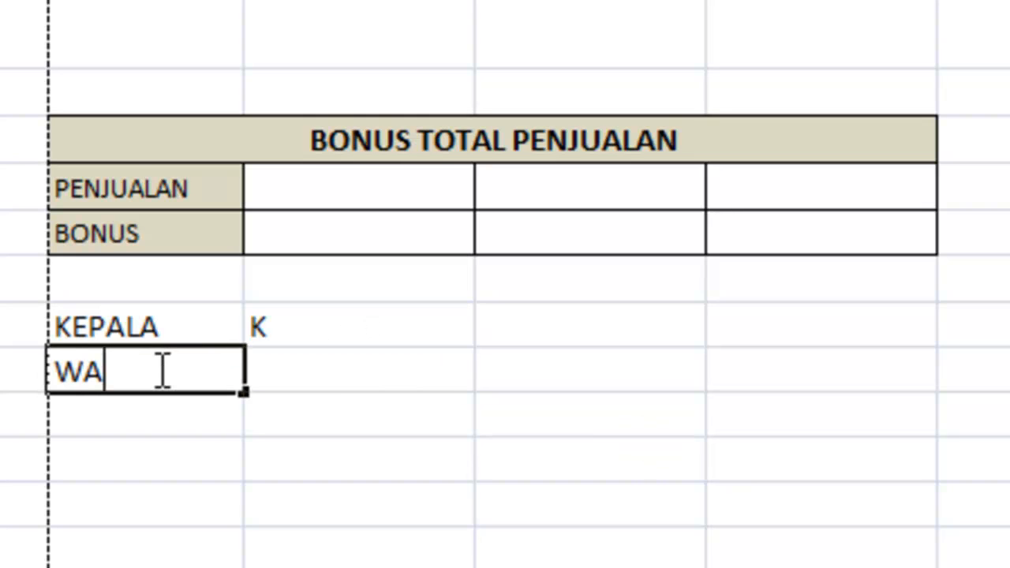
left_click(281, 355)
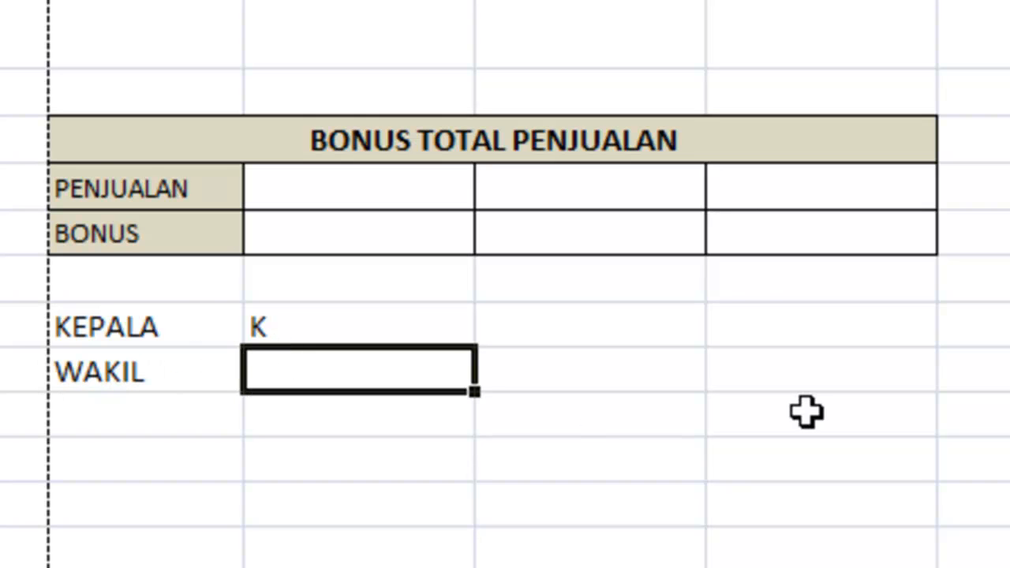
type("W")
- Add DISTRIBUTOR in the row under WAKIL, with its code D in the adjacent cell
left_click(104, 412)
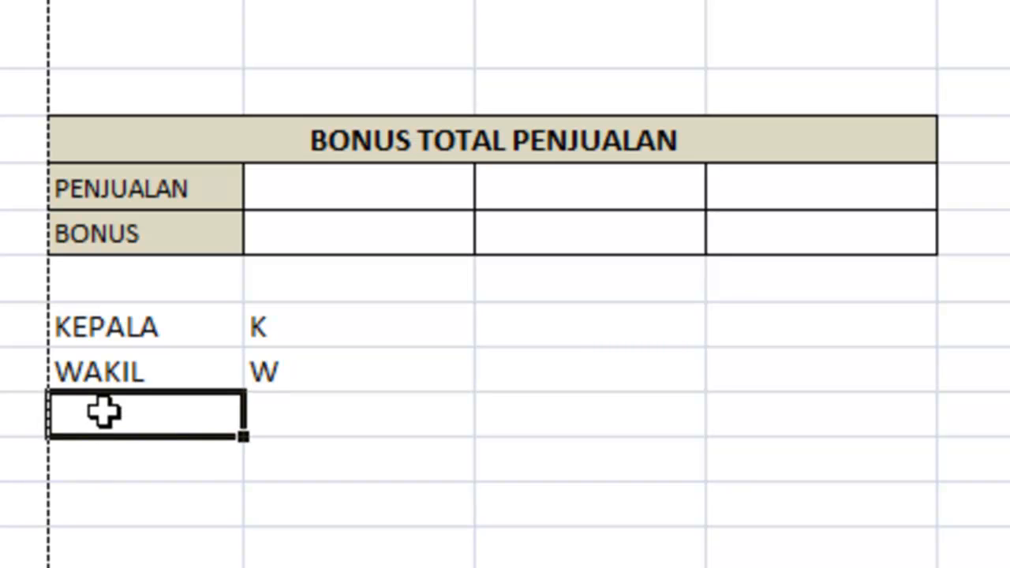
type("DIS")
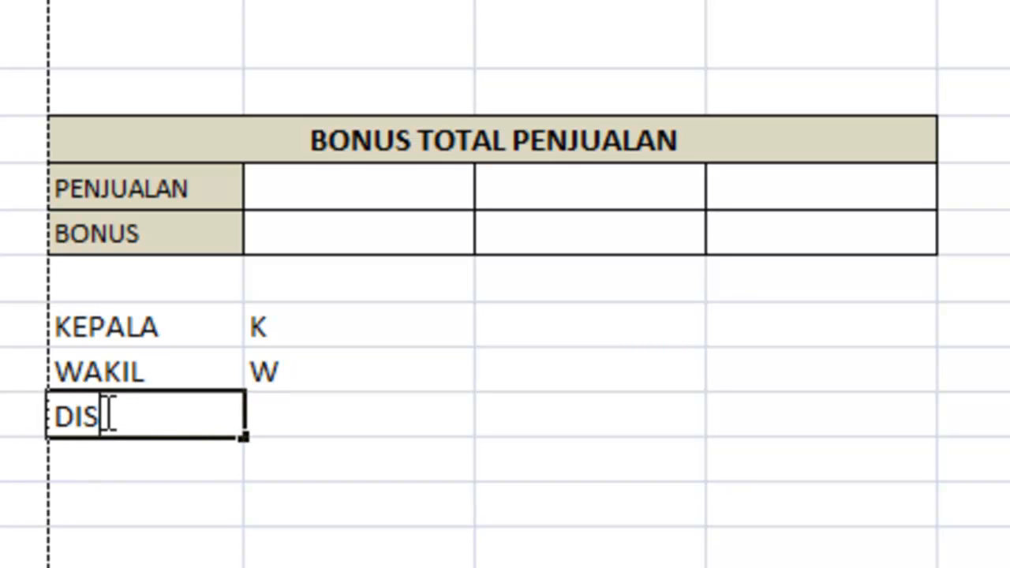
type("TRIBUTOR")
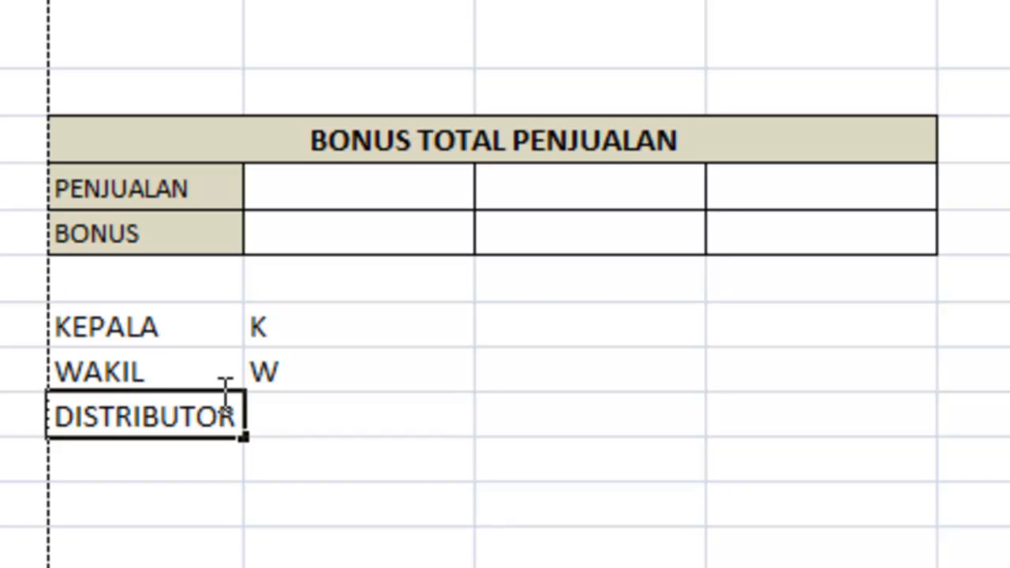
left_click(278, 408)
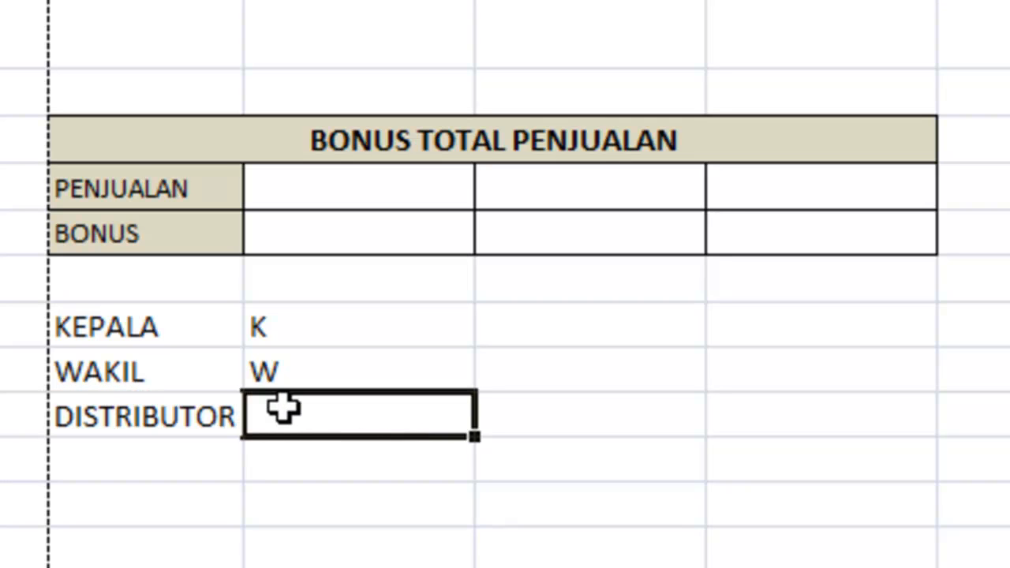
type("D")
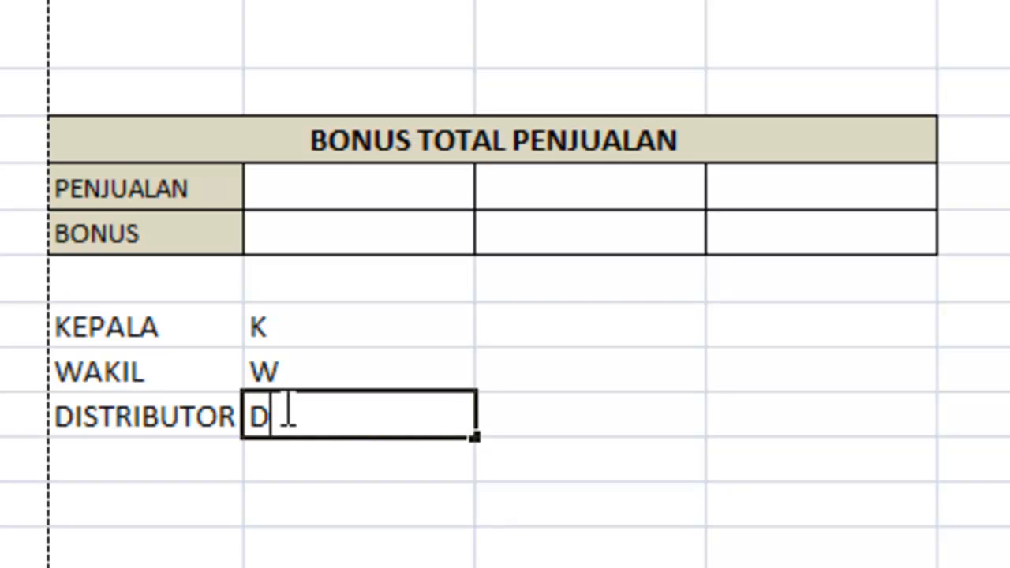
left_click(717, 397)
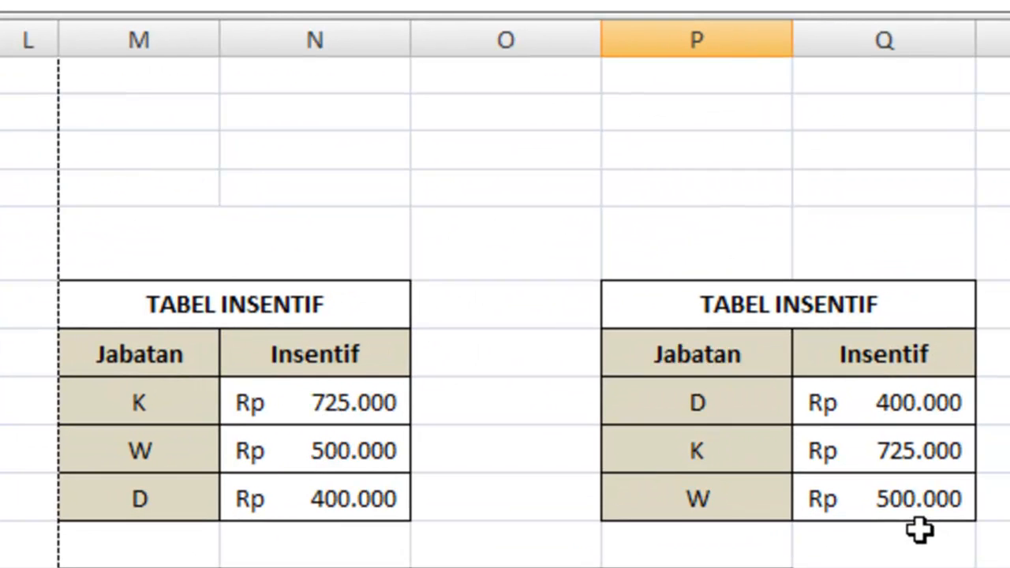
left_click(768, 410)
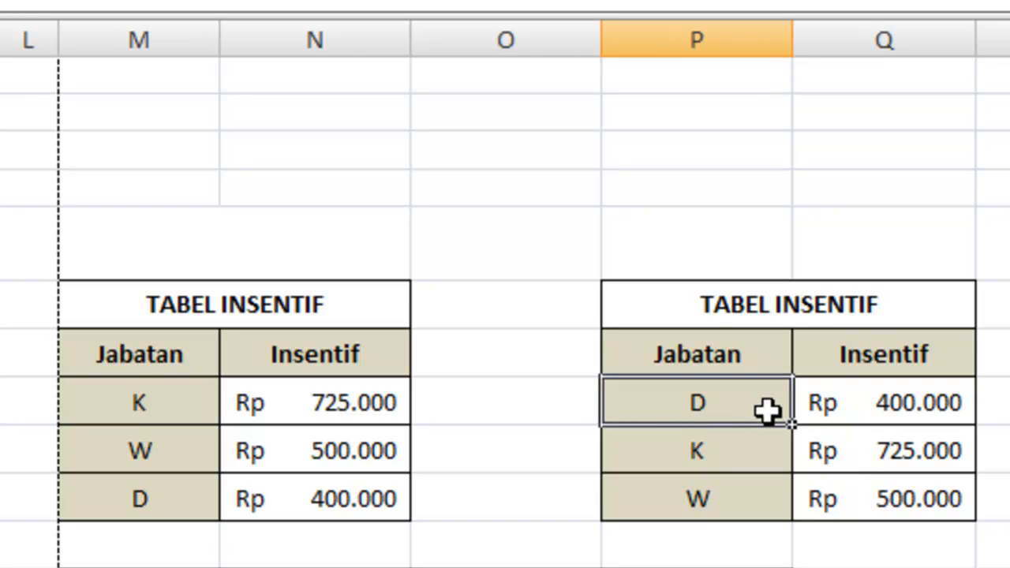
left_click(746, 461)
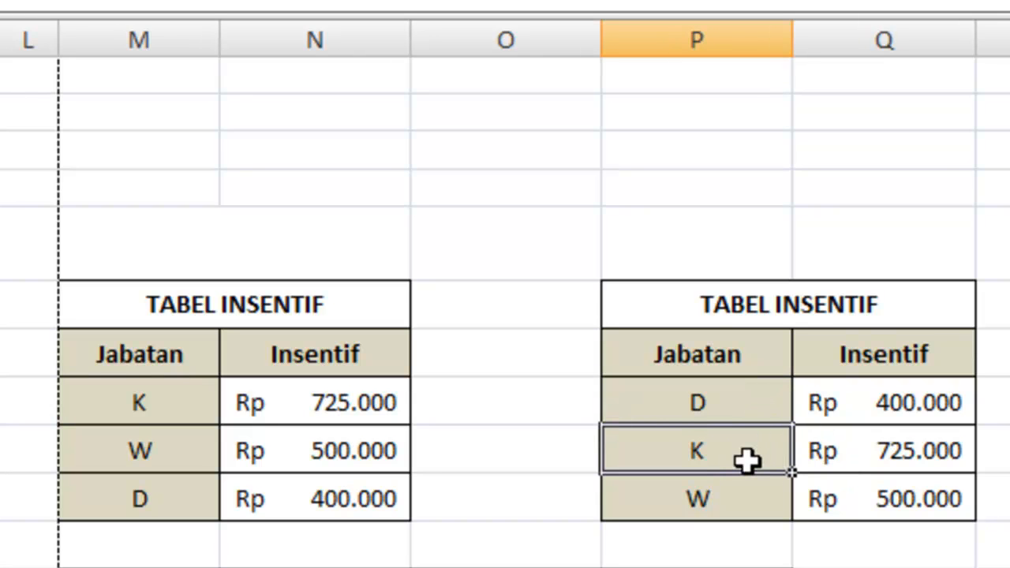
left_click(750, 509)
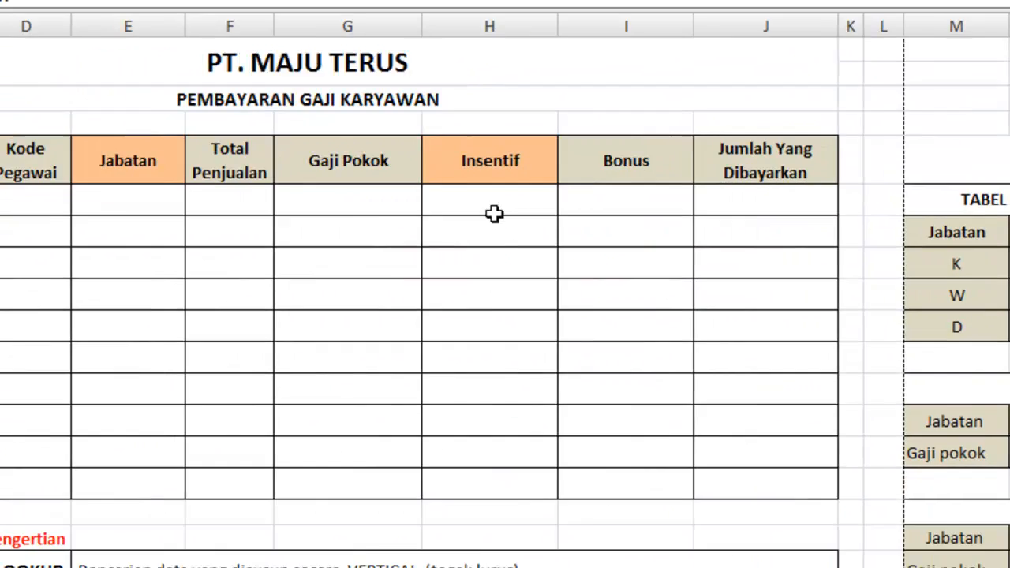
- Begin a VLOOKUP formula in the first Insentif cell, H6, using the Jabatan cell E6 as the lookup value
left_click(668, 184)
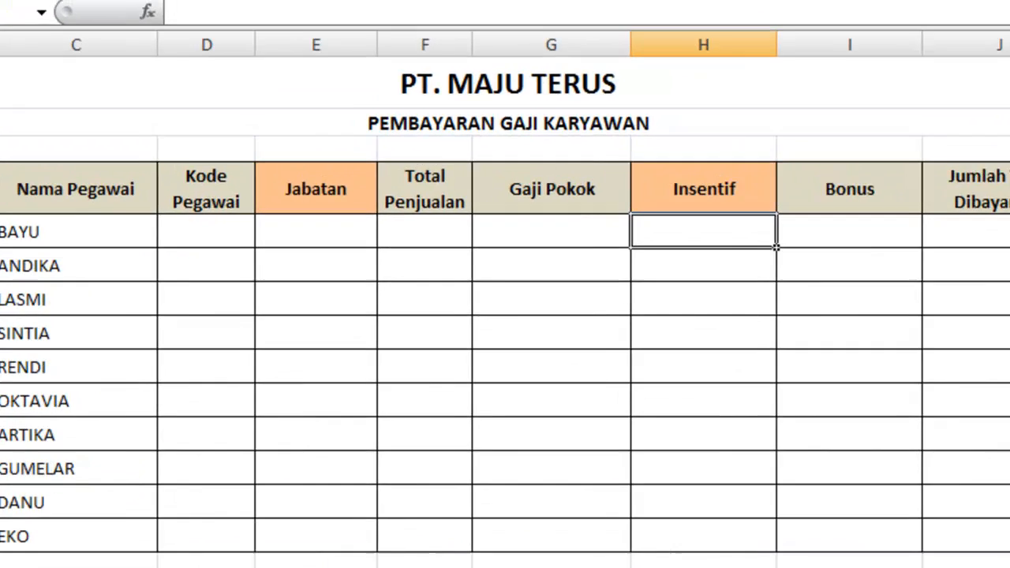
type("=")
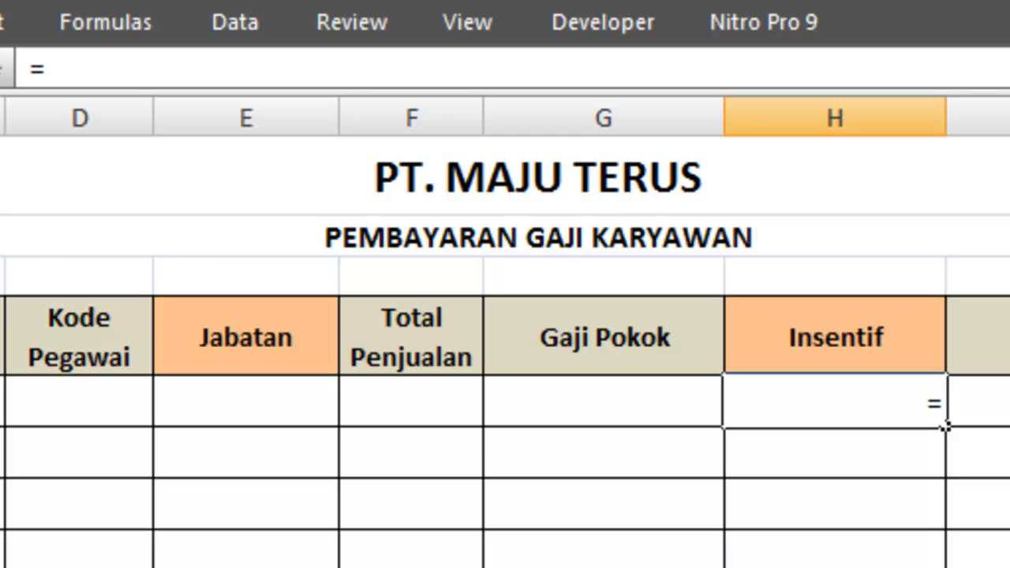
type("VLOOKUP")
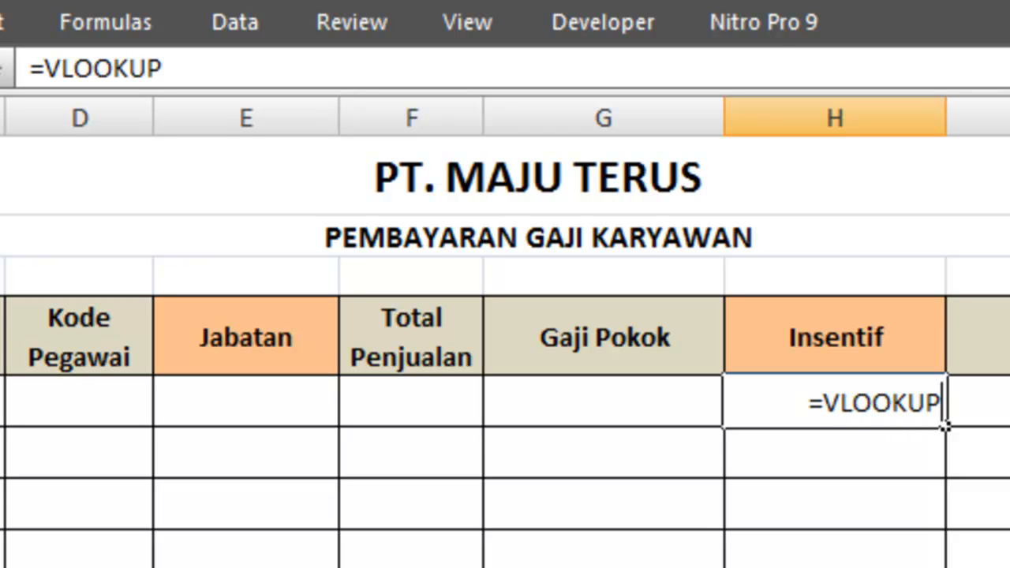
type("(")
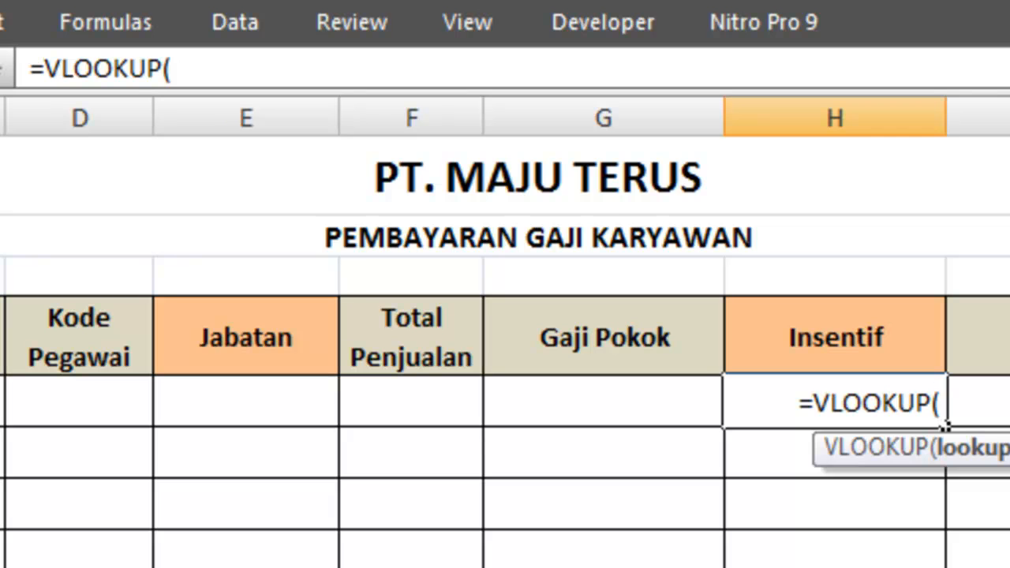
left_click(241, 403)
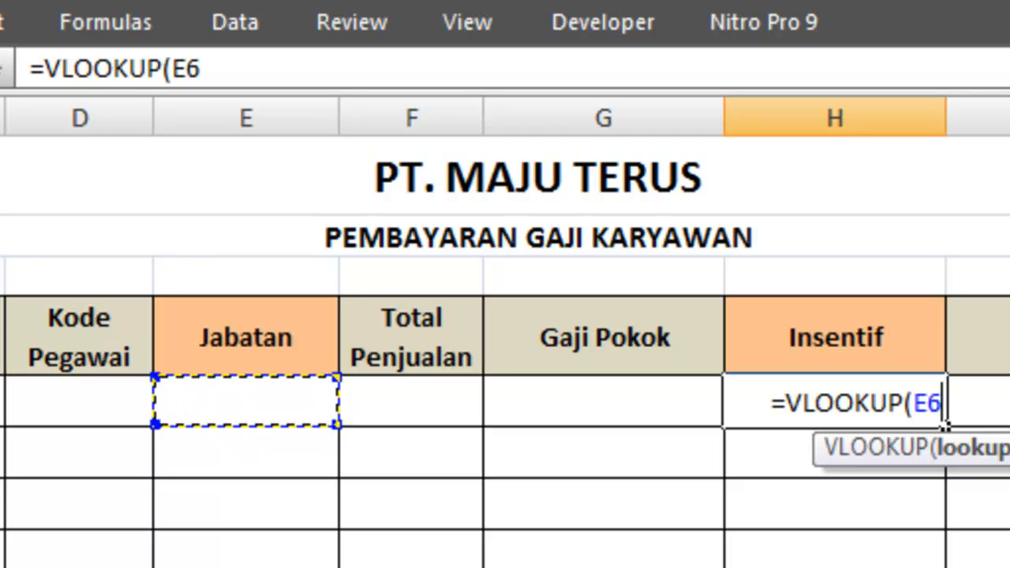
type(";")
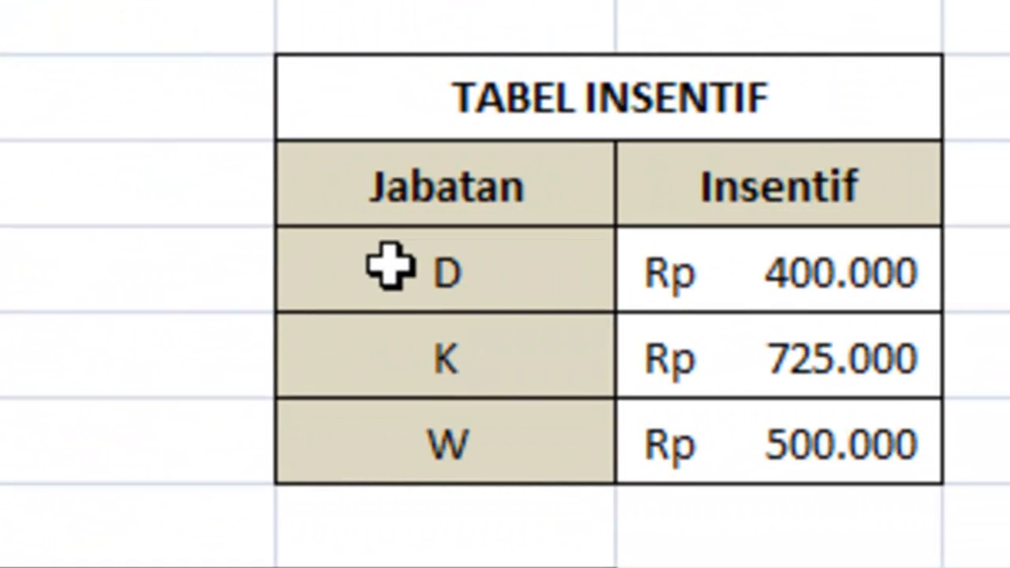
- Use the data rows of the D-K-W ordered TABEL INSENTIF as the table array, with the absolute reference $P$8:$Q$10
left_click(390, 268)
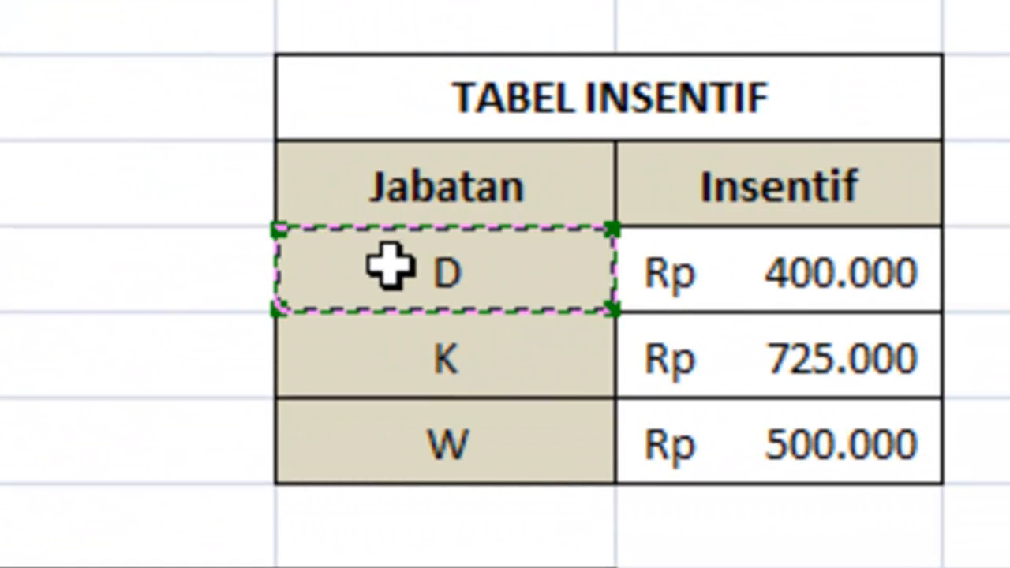
left_click_drag(387, 263, 802, 444)
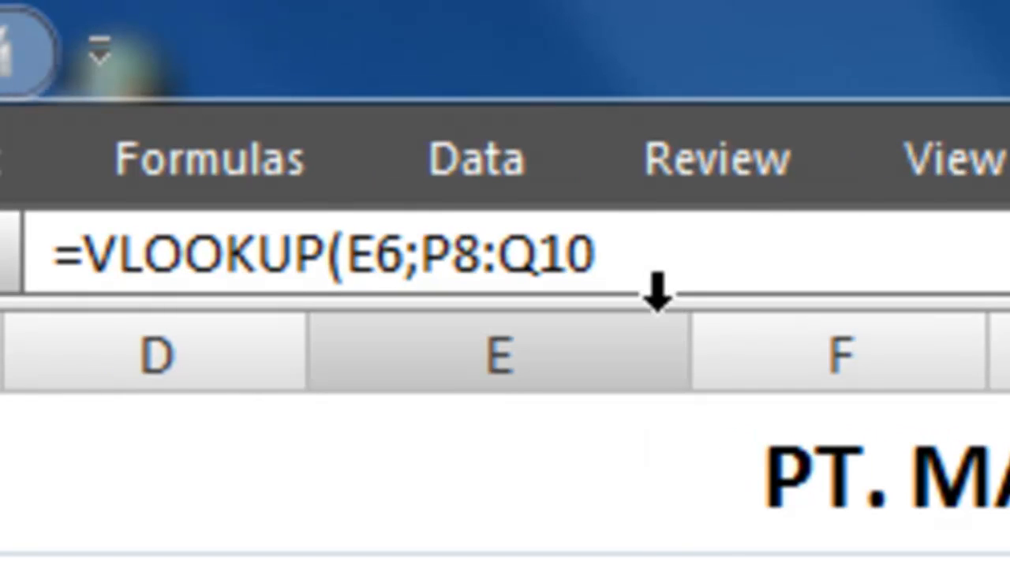
left_click(629, 253)
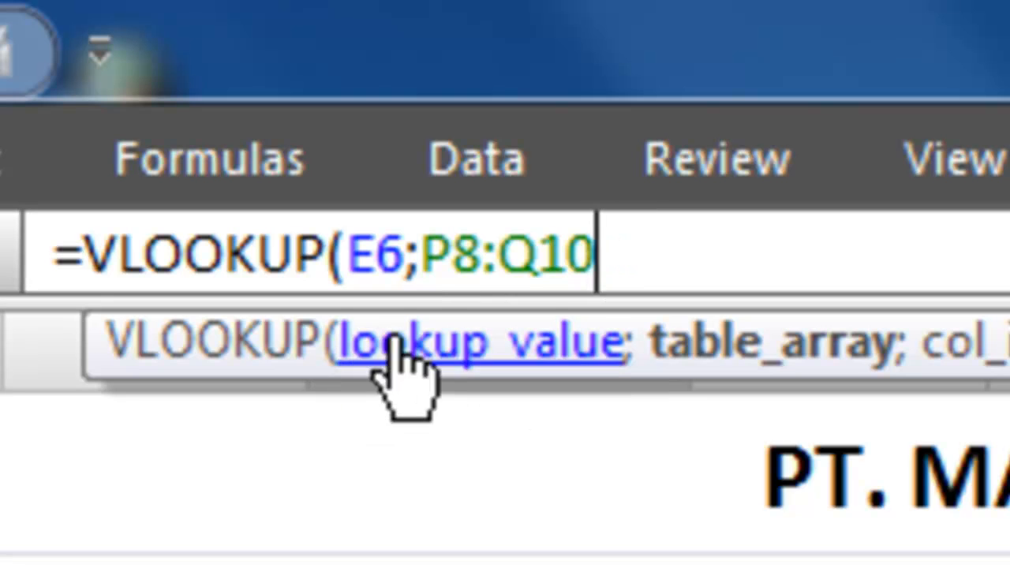
left_click(437, 252)
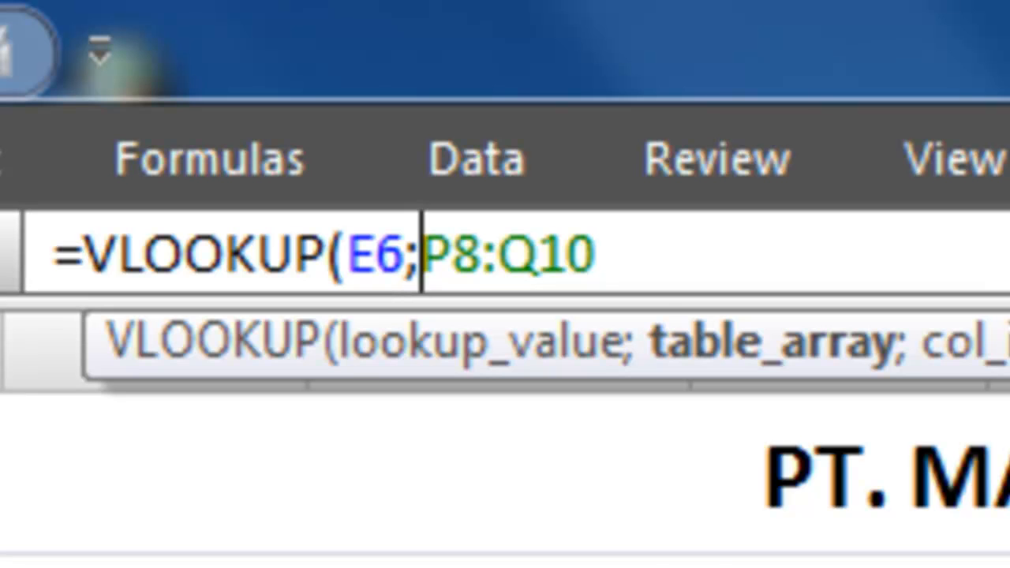
left_click_drag(600, 254, 442, 256)
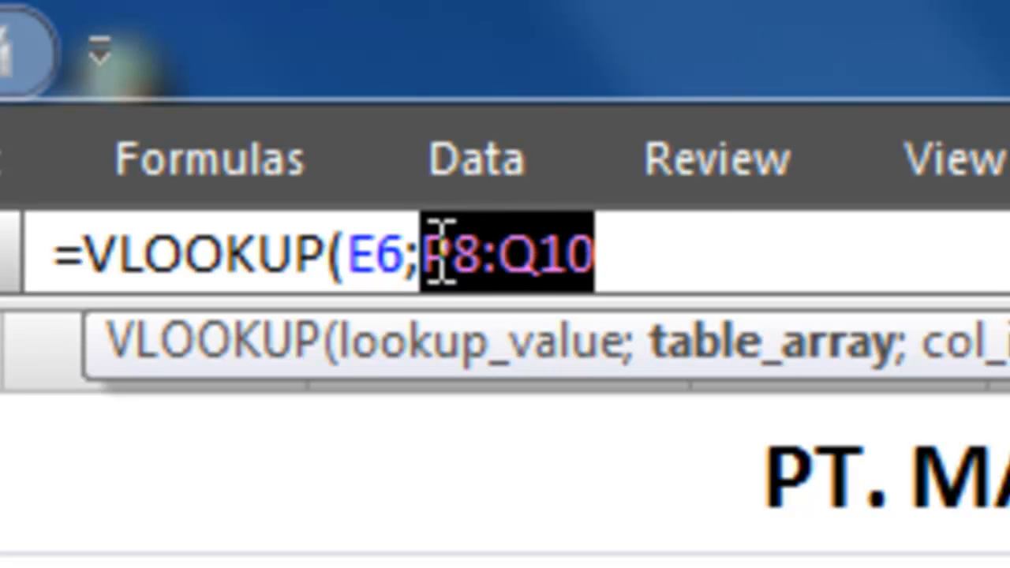
key("F4")
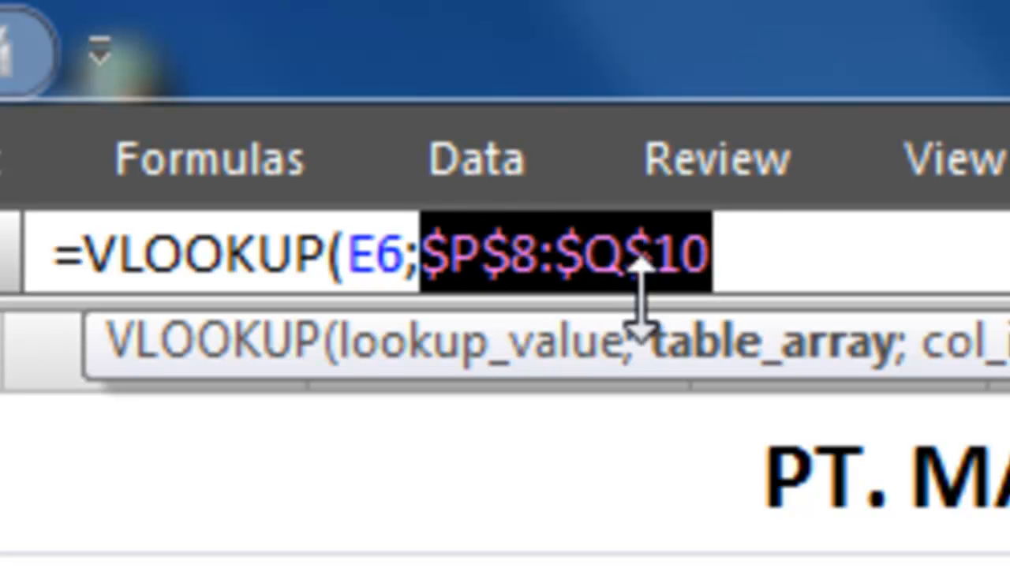
left_click(756, 253)
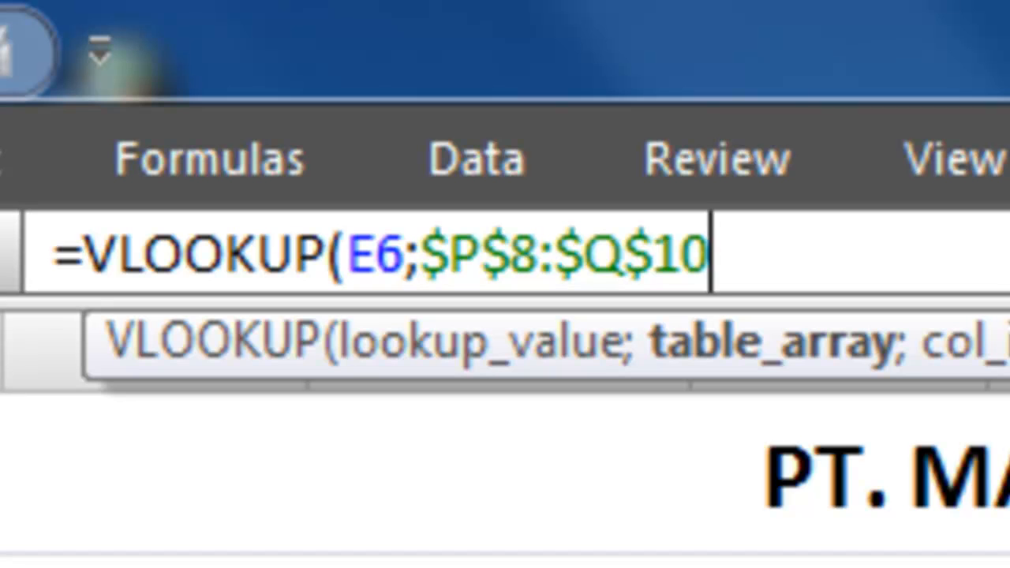
- Complete the Insentif formula with column index 2, giving =VLOOKUP(E6;$P$8:$Q$10;2)
type(";")
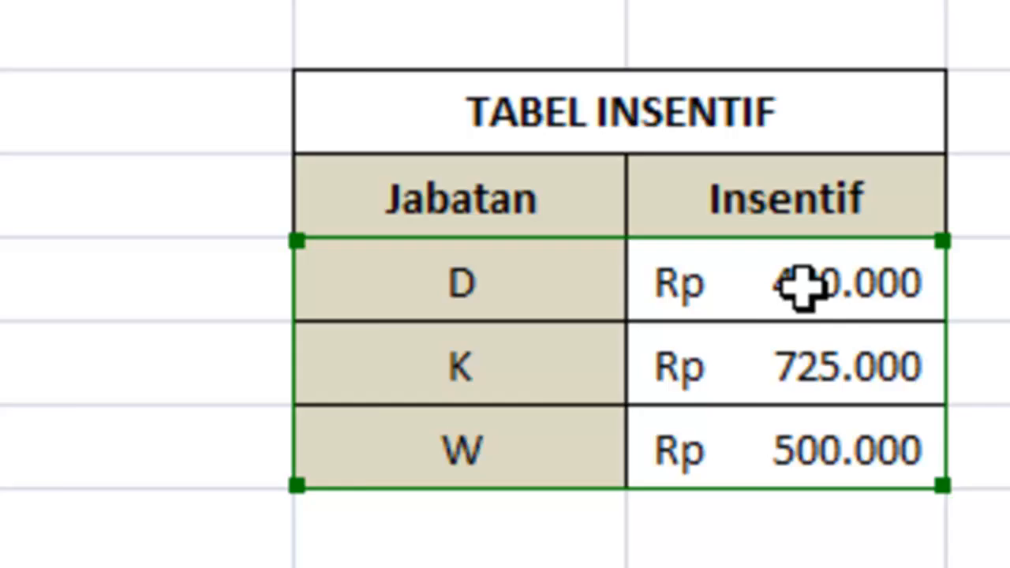
type(";")
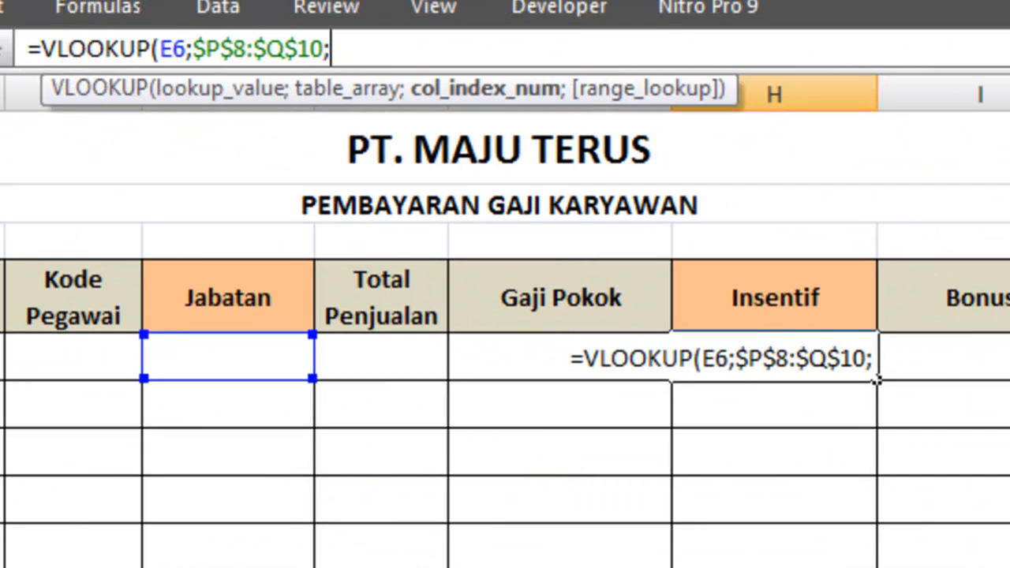
type("2")
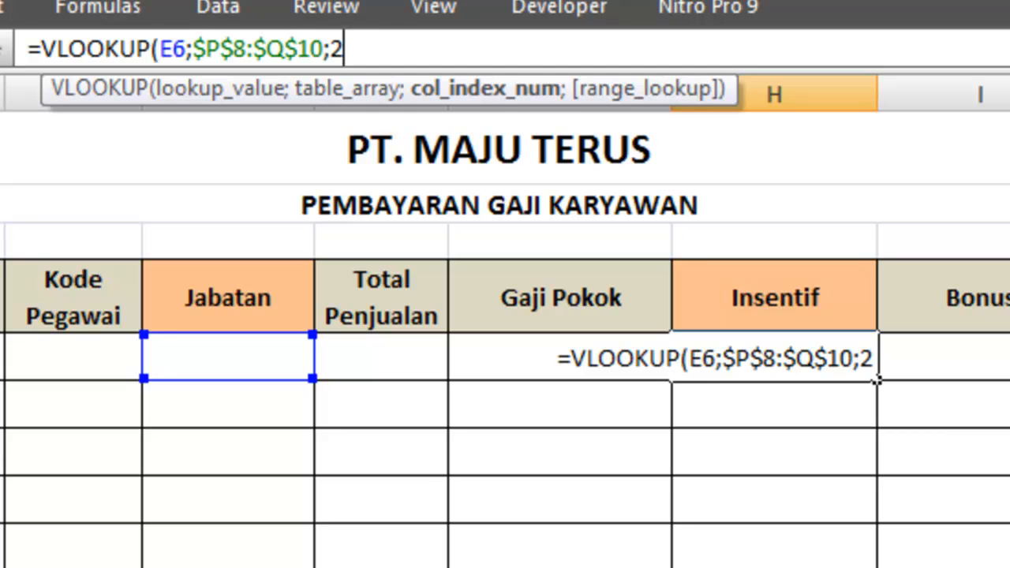
type(")")
key("Return")
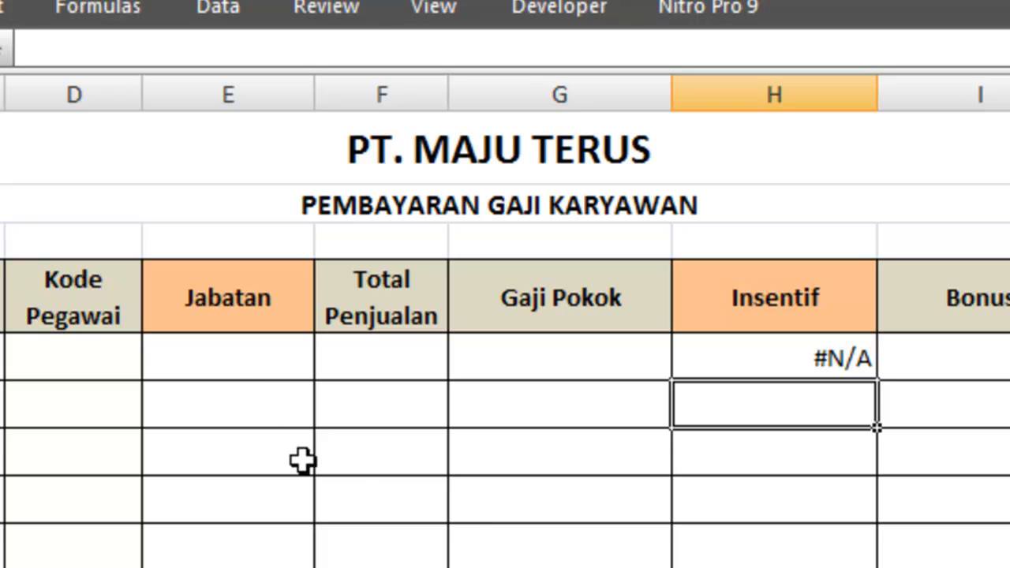
- Enter the position code D in the first employee's Jabatan cell, E6
left_click(247, 360)
type("D")
key("Return")
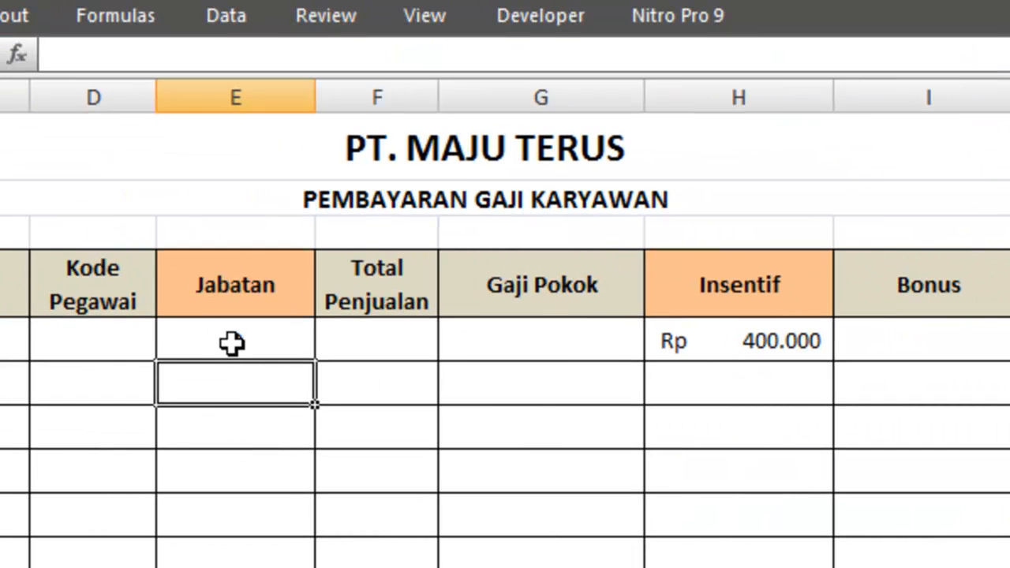
- Change the position code in the first employee's Jabatan cell, E6, to K
left_click(232, 342)
type("D")
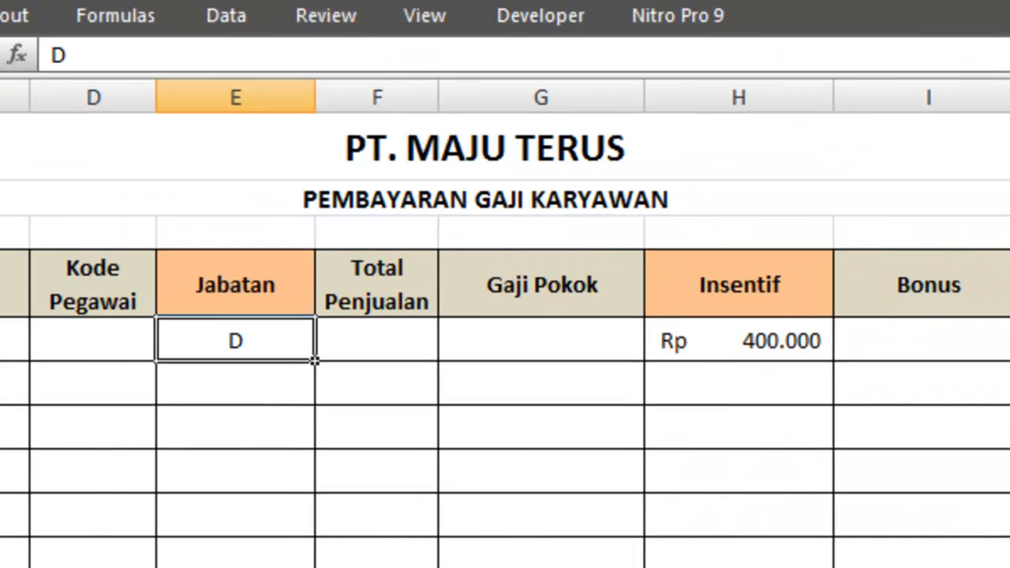
type("K")
key("Return")
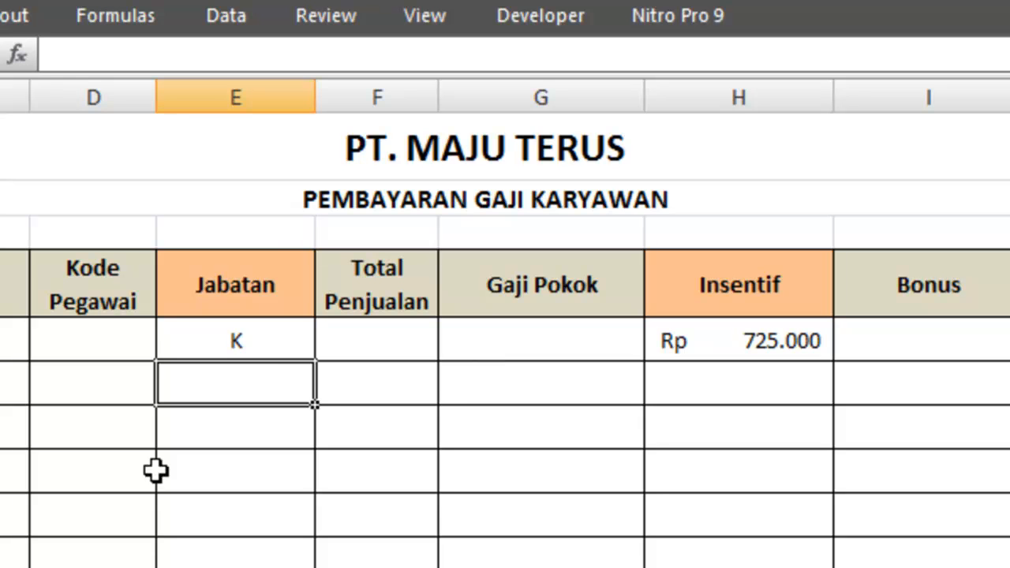
- Replace the position code in the first employee's Jabatan cell, E6, with W
left_click(243, 341)
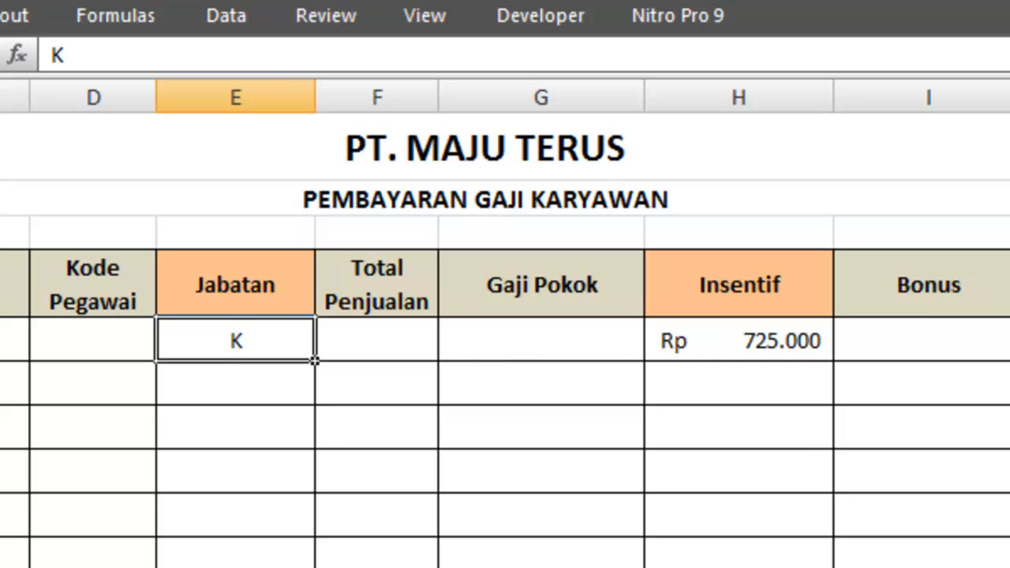
type("W")
key("Return")
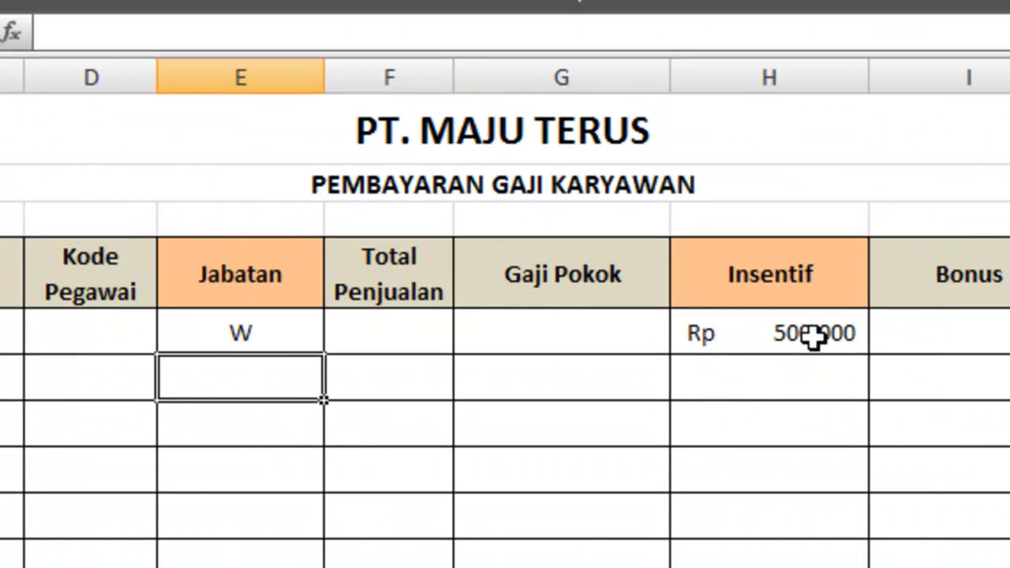
- Copy the VLOOKUP formula from H6 down through the remaining Insentif rows to H15
left_click(815, 336)
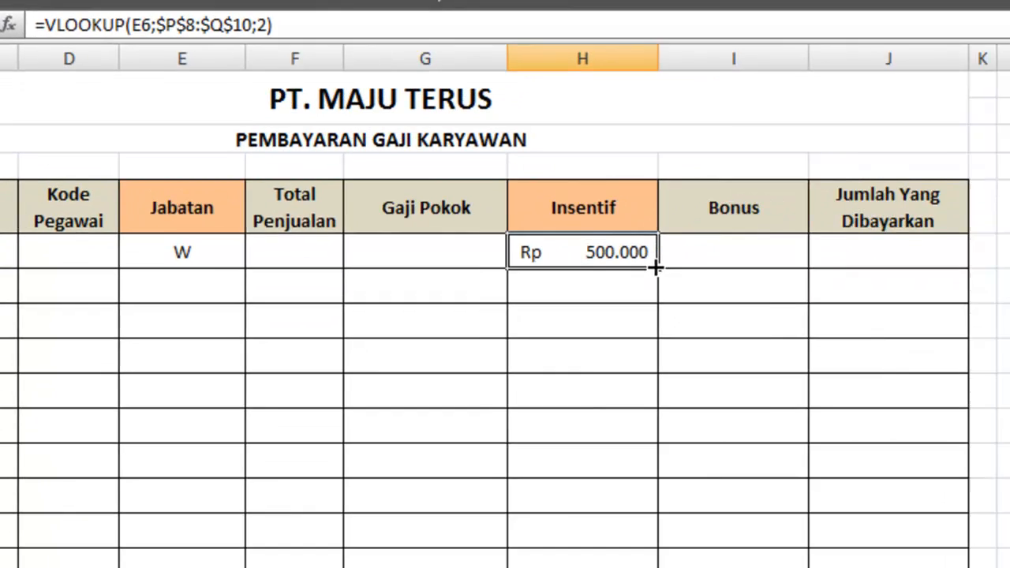
left_click_drag(866, 355, 866, 516)
left_click_drag(595, 357, 595, 523)
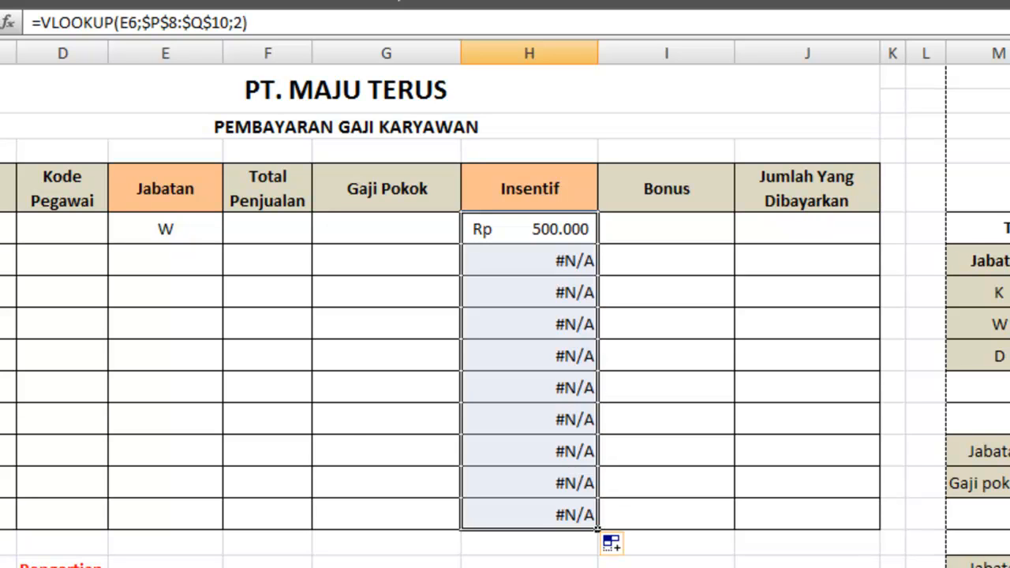
- Enter the position codes D in E7 and K in E8 of the Jabatan column
left_click(164, 261)
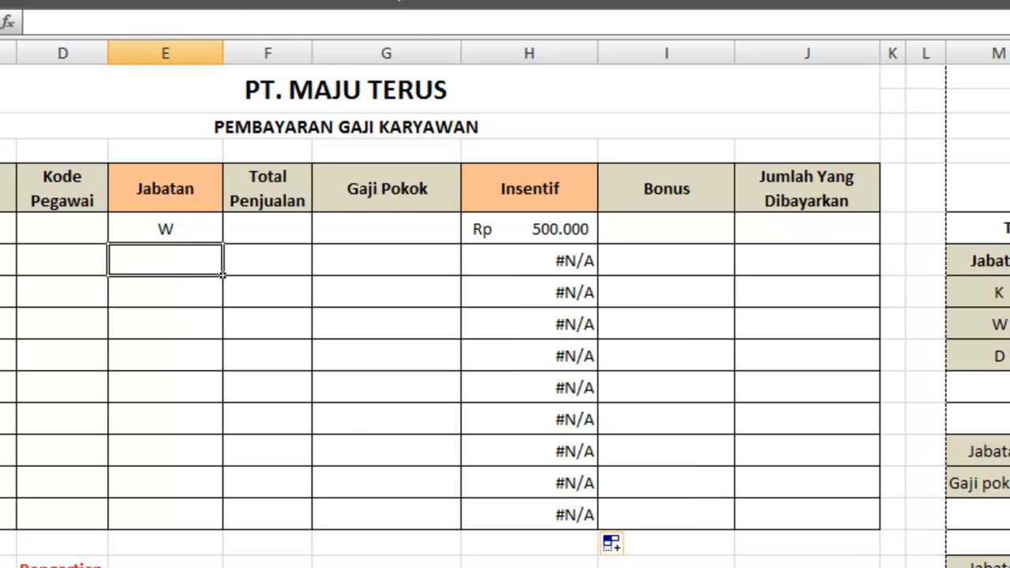
type("D")
key("Return")
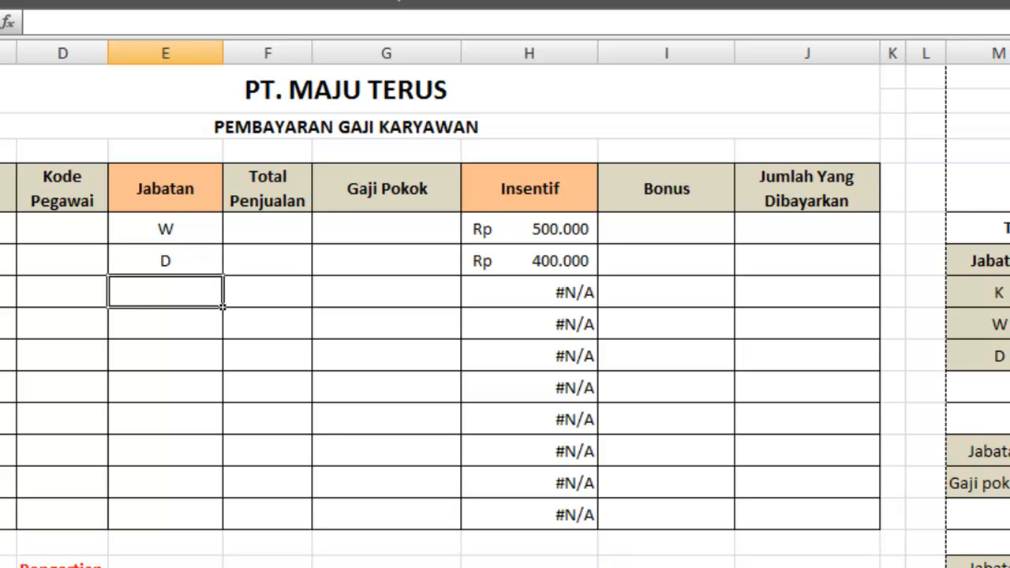
type("K")
key("Return")
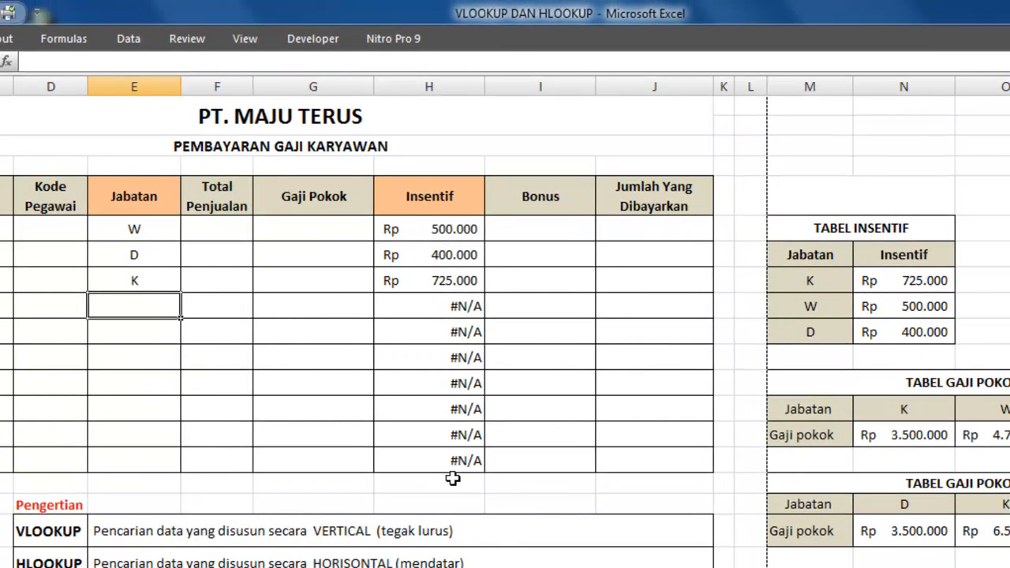
- Clear the Insentif formulas in H9:H15 and begin a VLOOKUP formula in H9 with E9 as the lookup value
left_click_drag(455, 303, 457, 463)
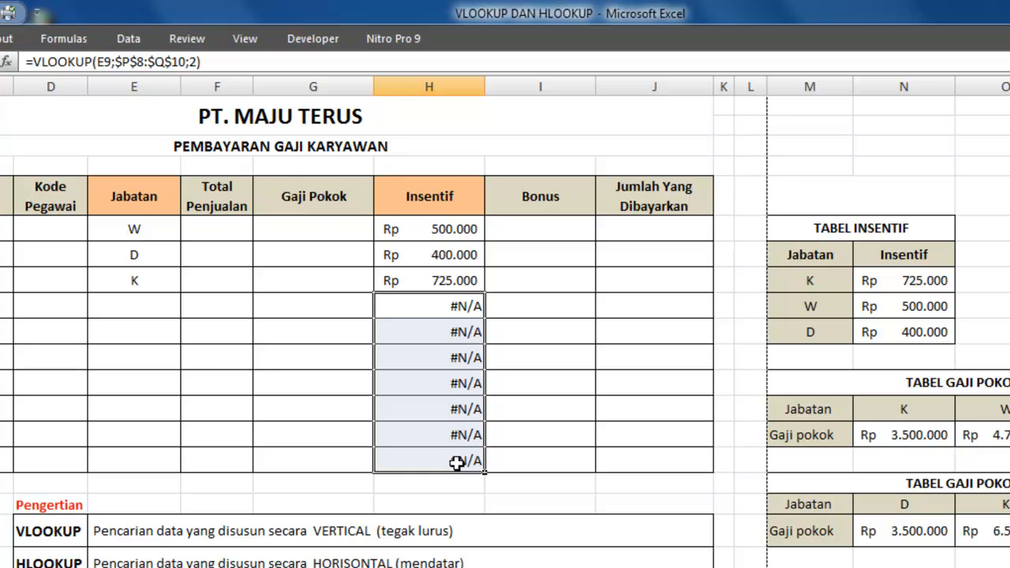
key("Delete")
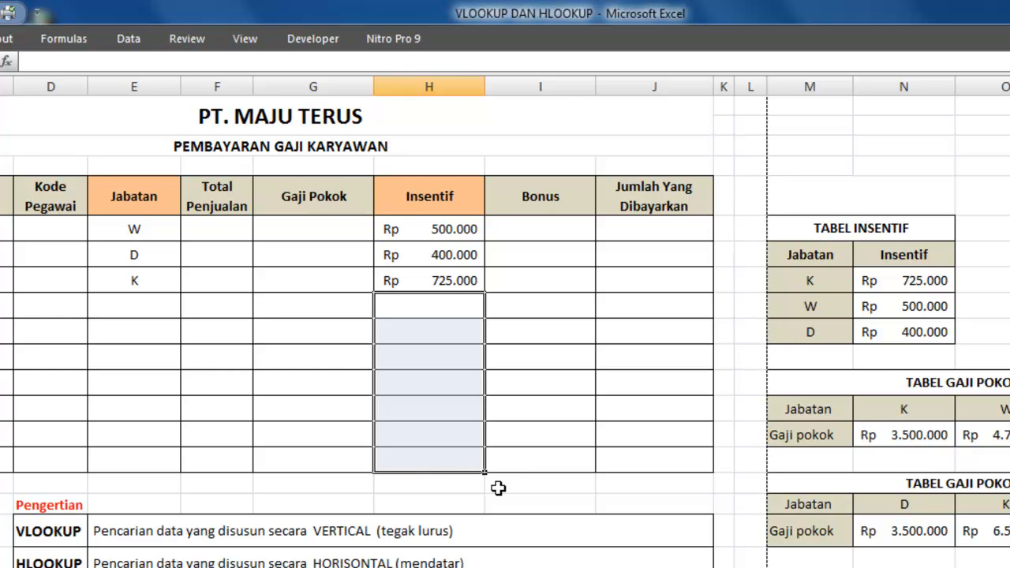
left_click(451, 311)
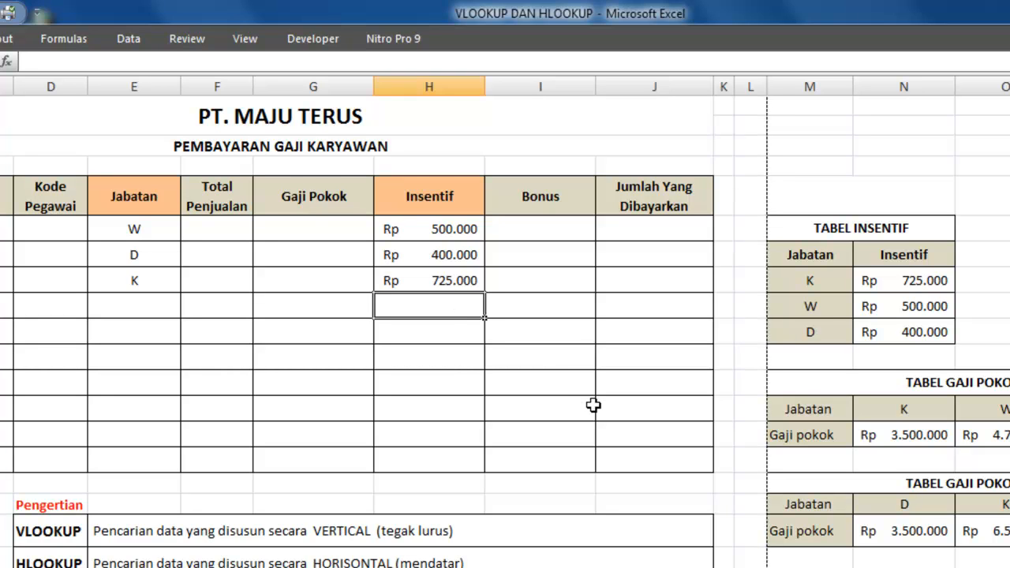
type("=")
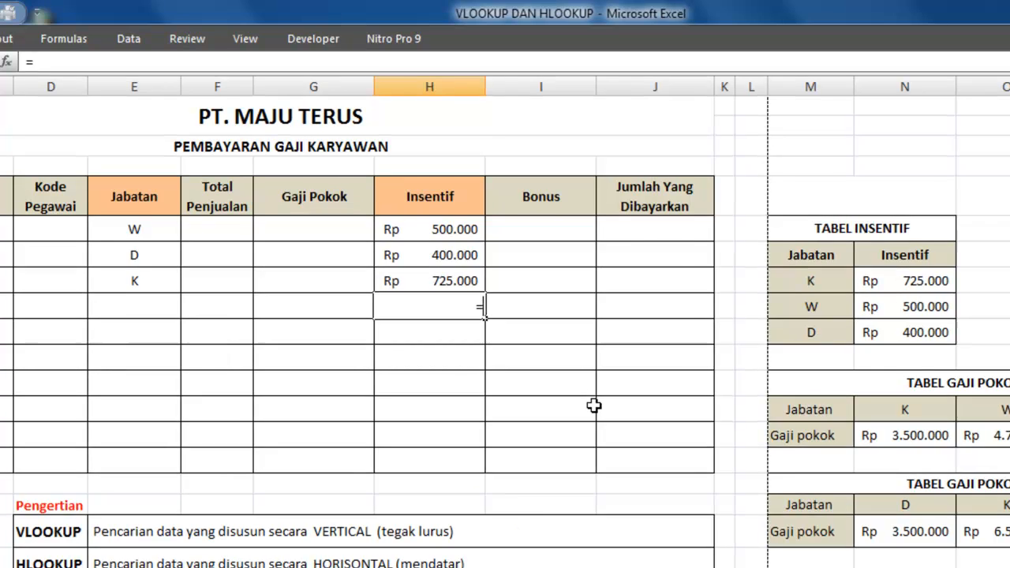
type("VLOOKU")
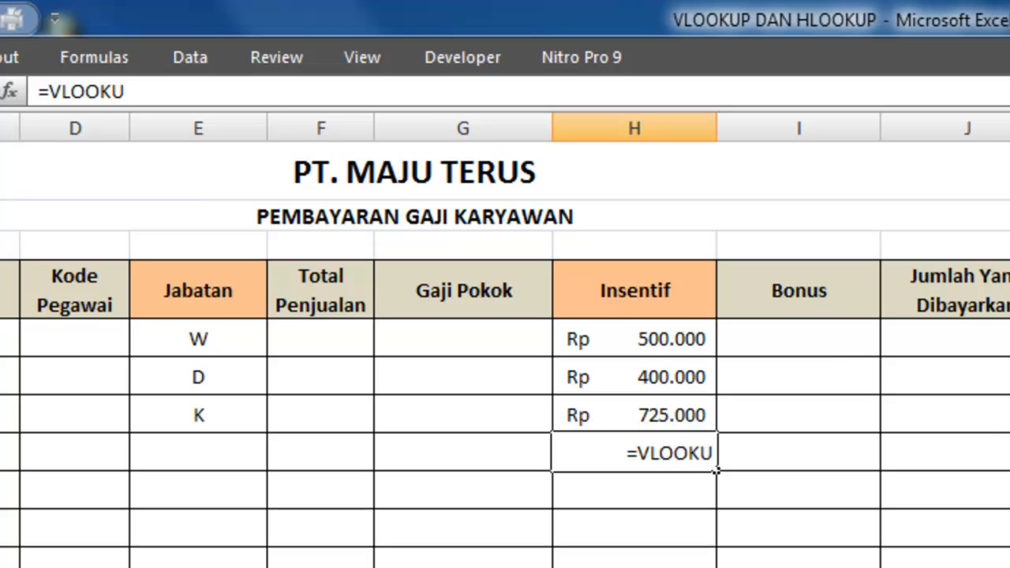
type("P(")
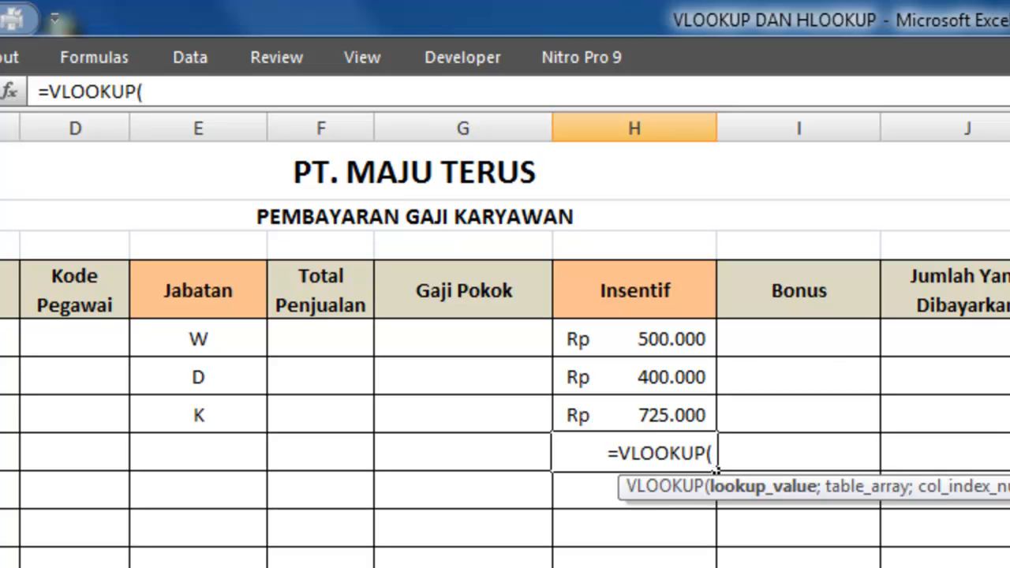
left_click(195, 455)
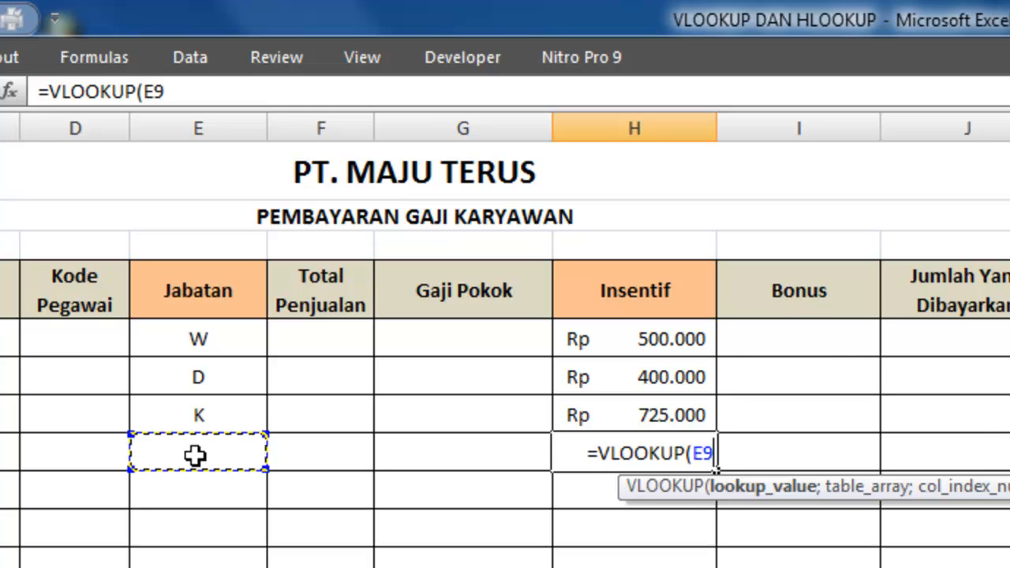
type(";")
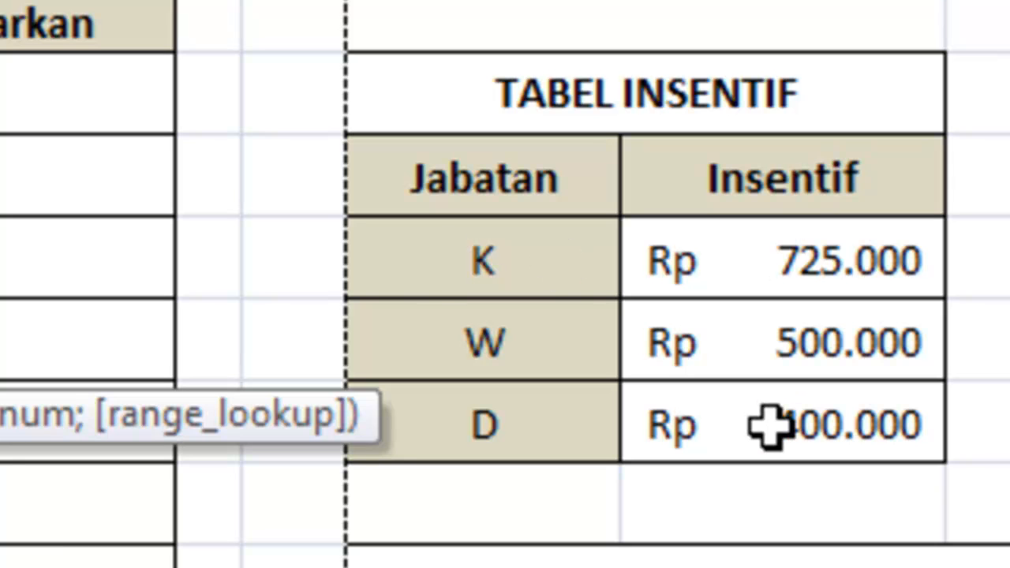
- Use the data rows of the K-W-D ordered TABEL INSENTIF as the table array, with the absolute reference $M$8:$N$10
left_click(496, 266)
left_click_drag(568, 268, 834, 413)
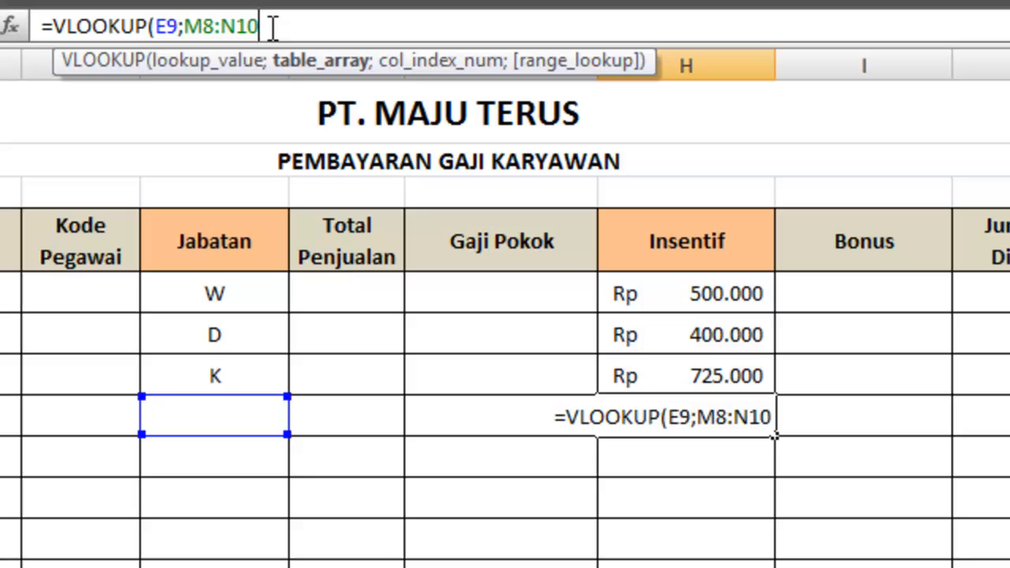
key("F4")
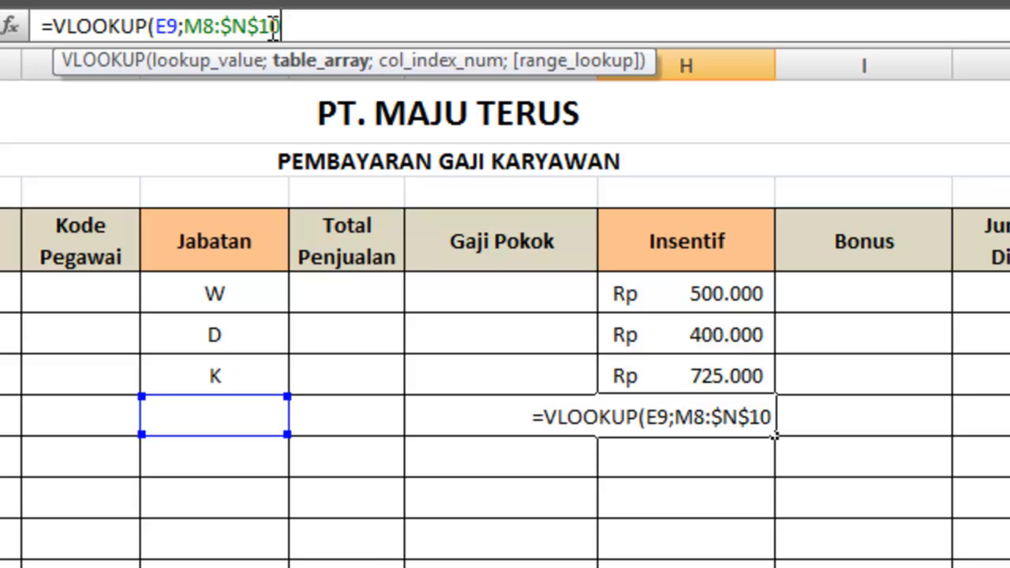
left_click(215, 27)
key("F4")
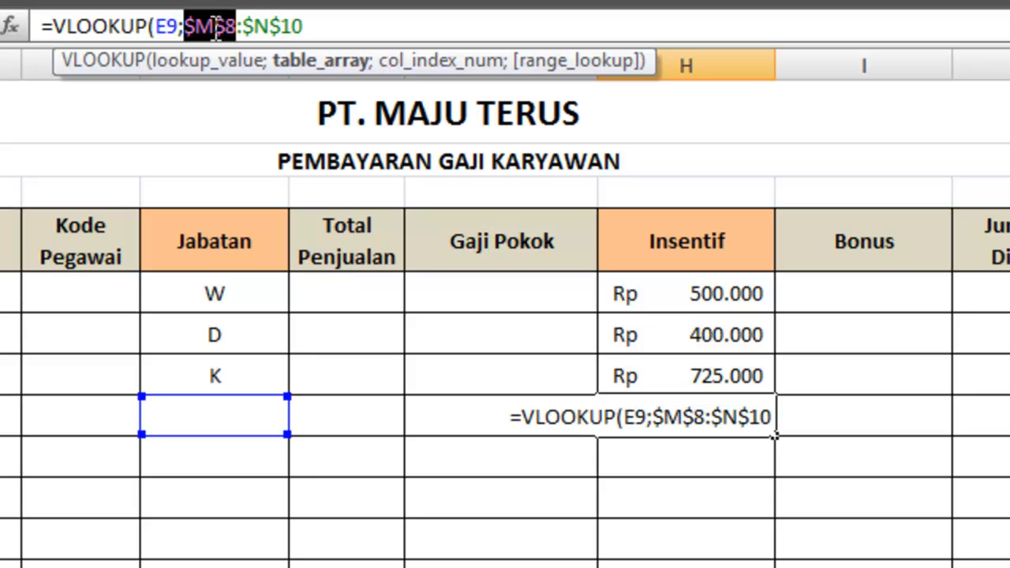
- Complete the Insentif formula in H9 with column index 2, giving =VLOOKUP(E9;$M$8:$N$10;2)
left_click(329, 28)
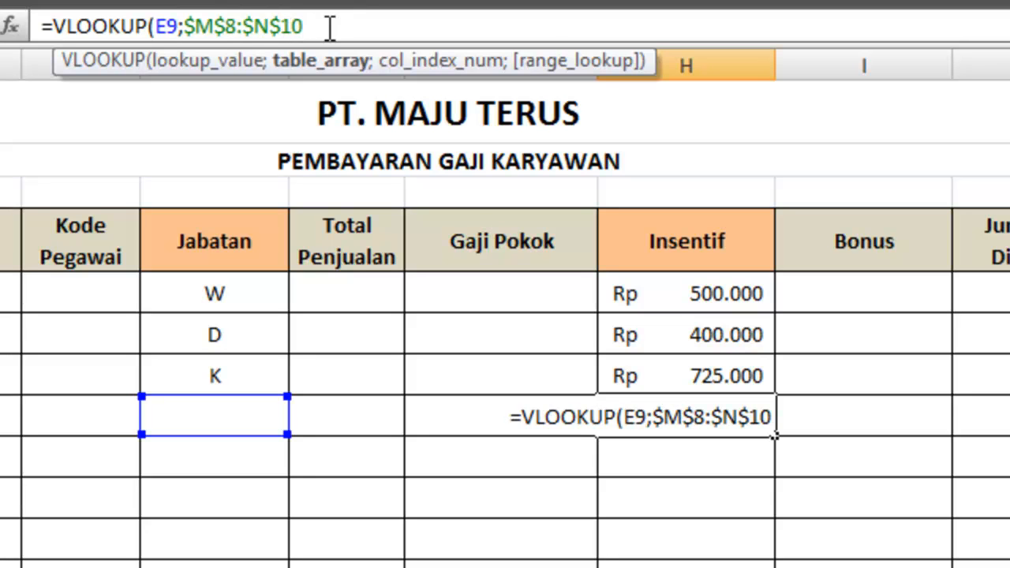
type(";")
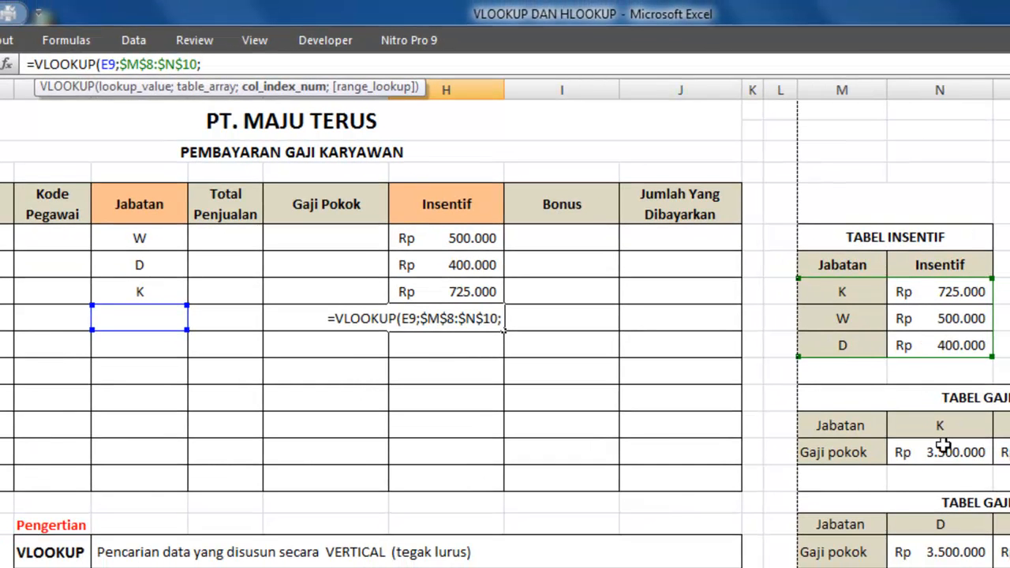
type("2")
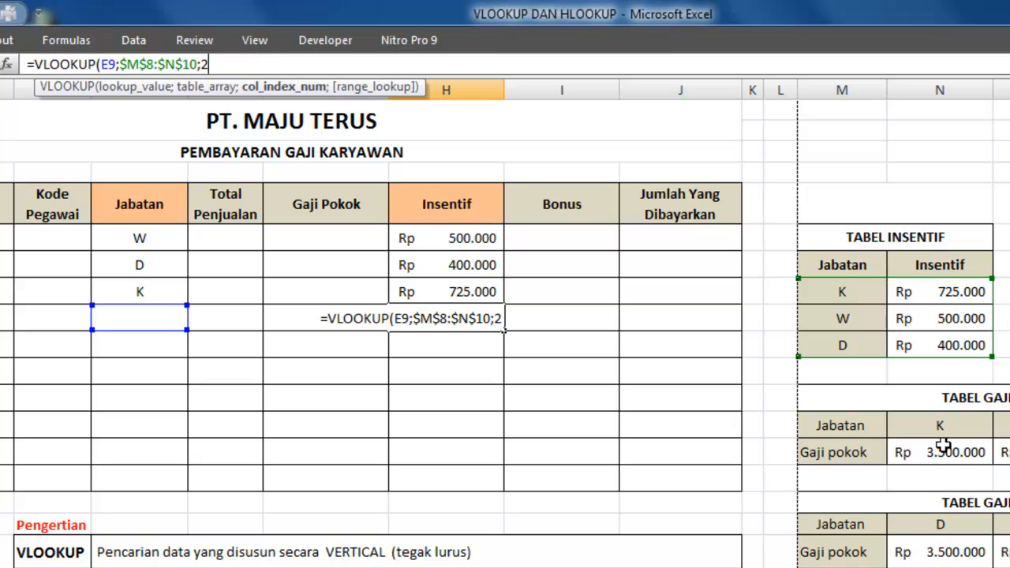
type(")")
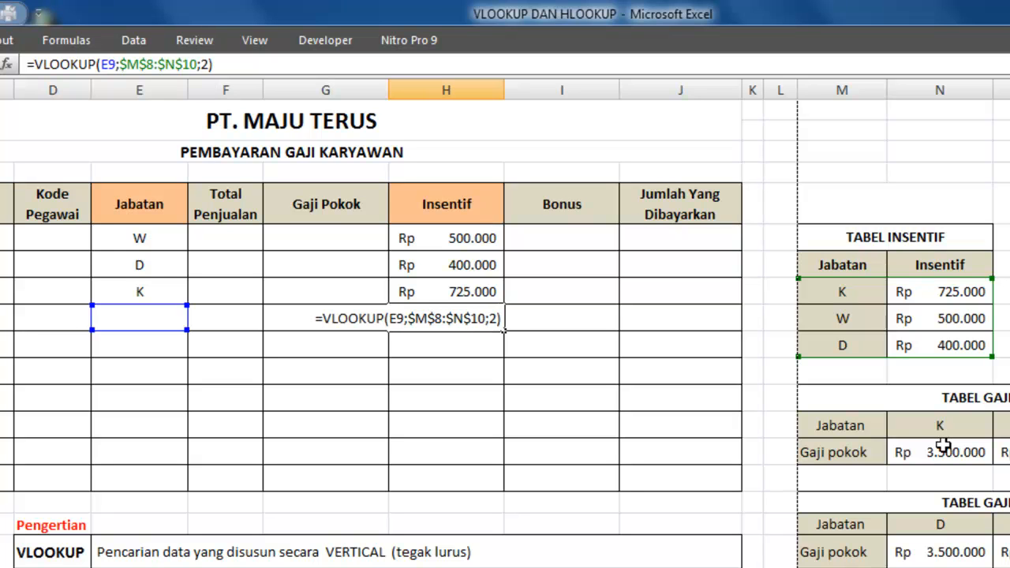
key("Return")
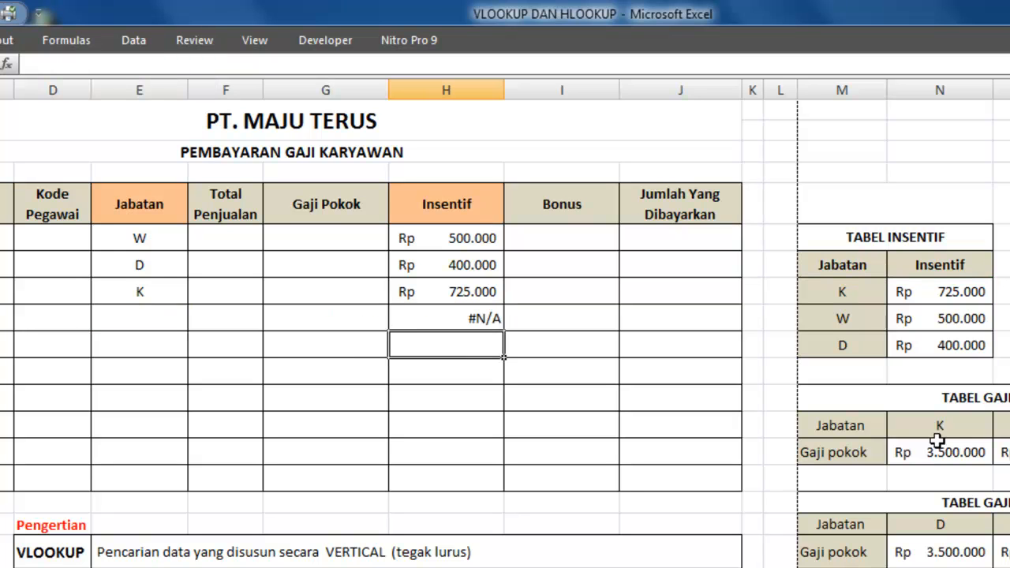
- Enter the position code K in the fourth employee's Jabatan cell, E9
left_click(150, 319)
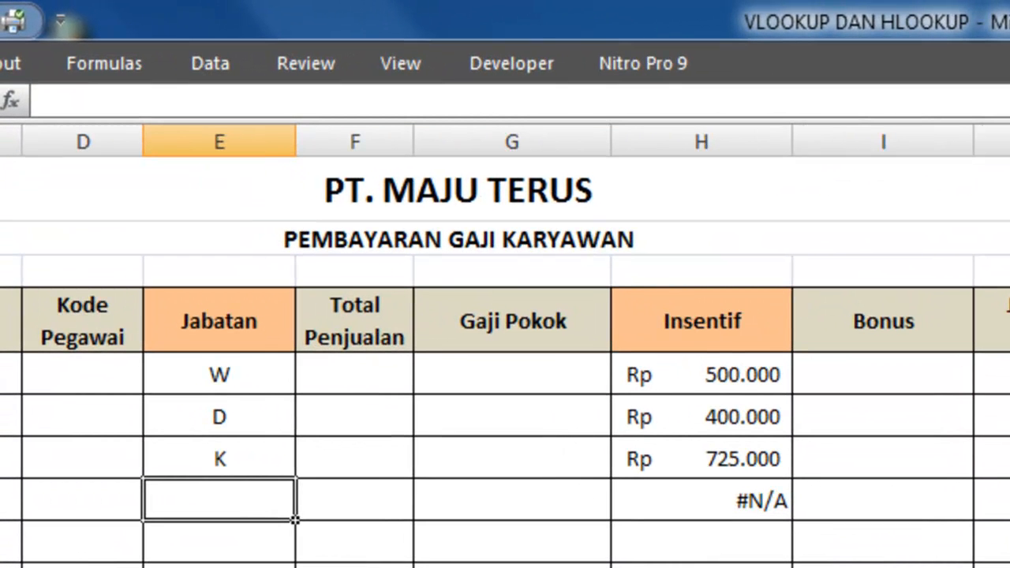
type("K")
key("Return")
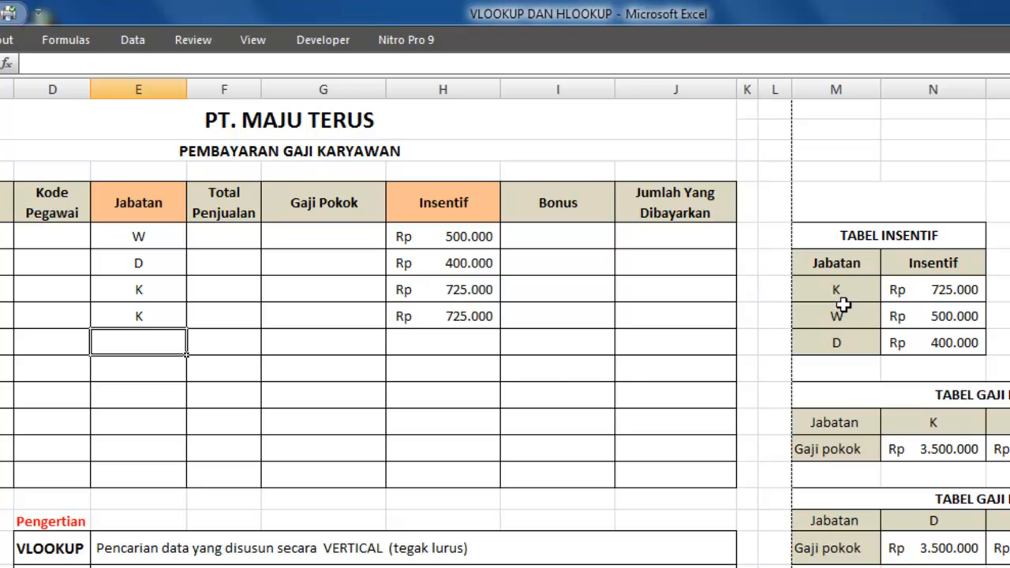
- Change the position code in the fourth employee's Jabatan cell, E9, to W
left_click(137, 312)
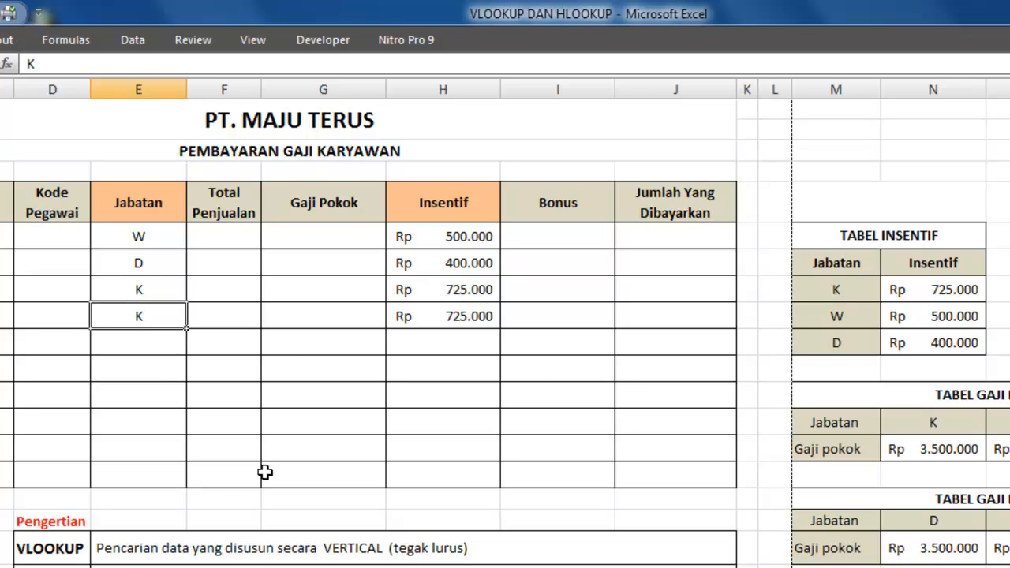
type("W")
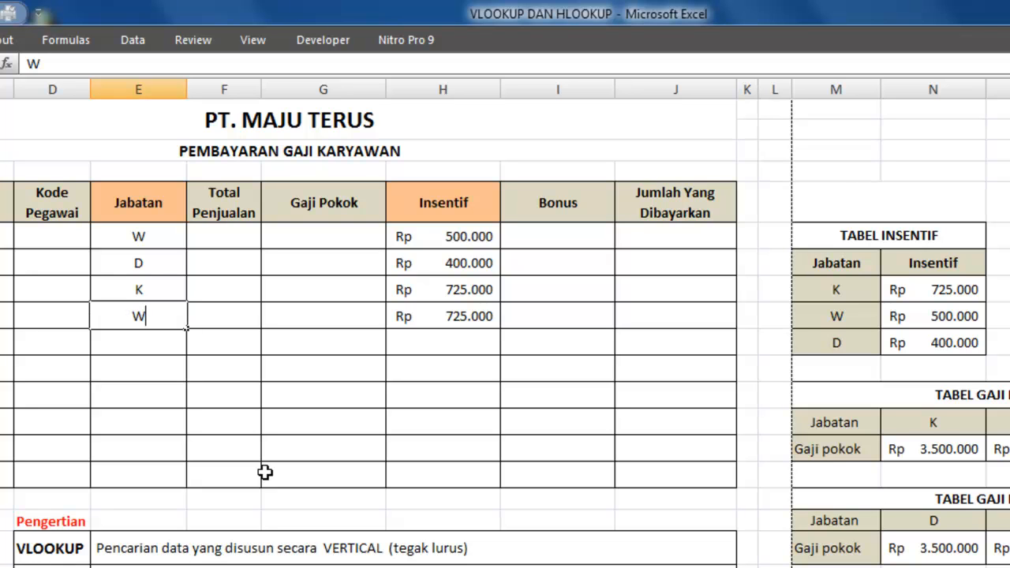
key("Return")
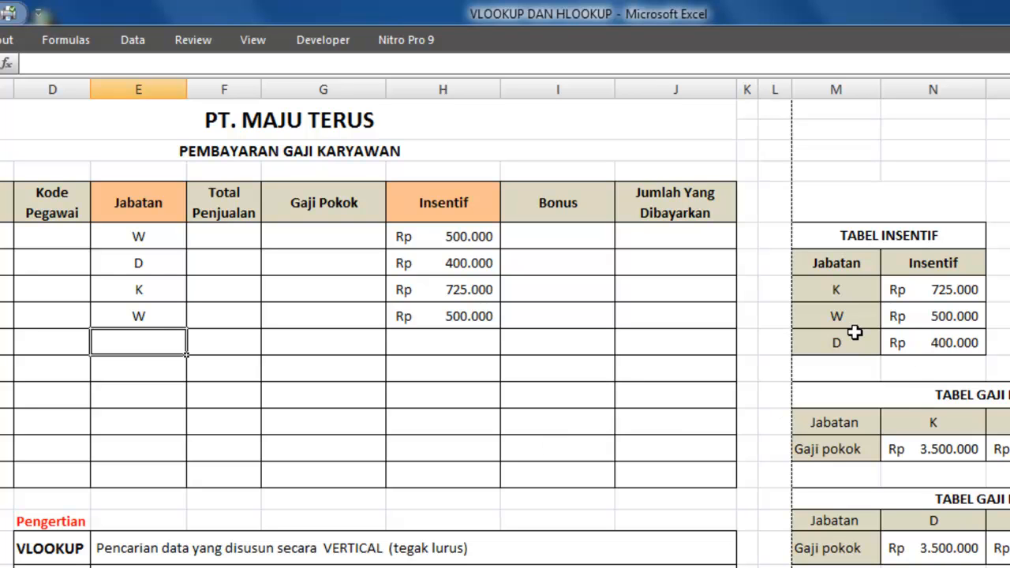
- Set the position code in the fourth employee's Jabatan cell, E9, to D
left_click(163, 323)
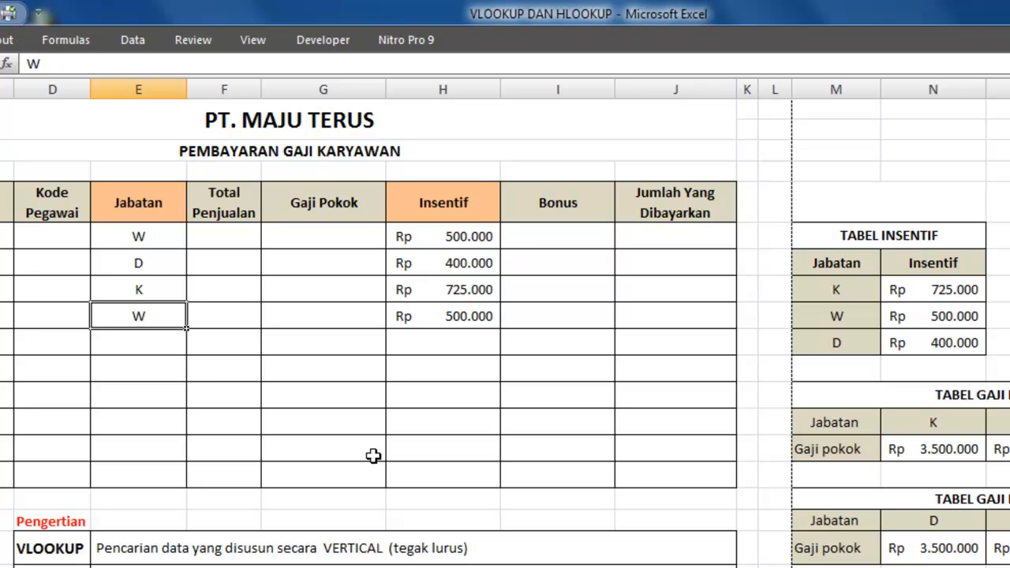
type("D")
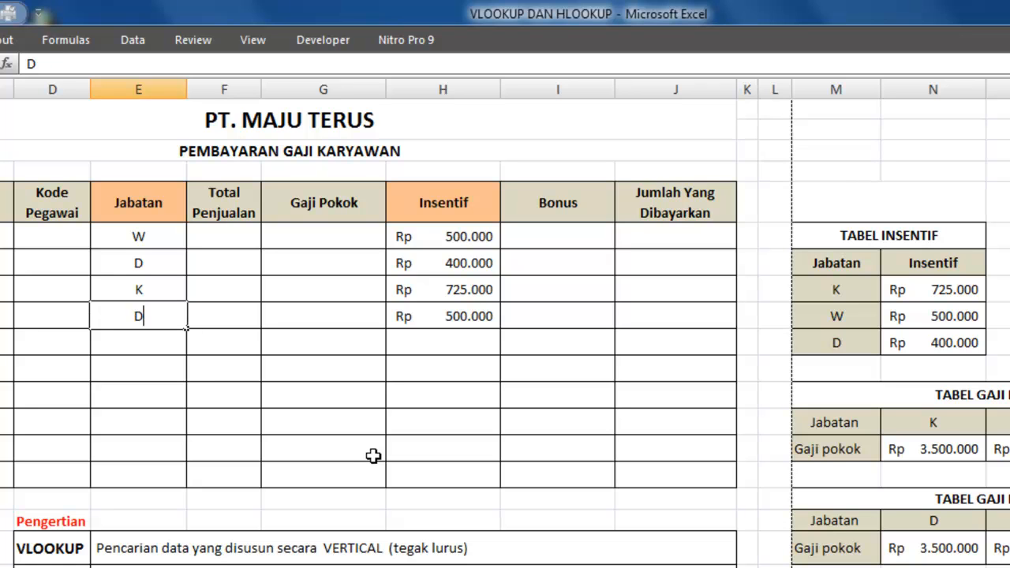
key("Return")
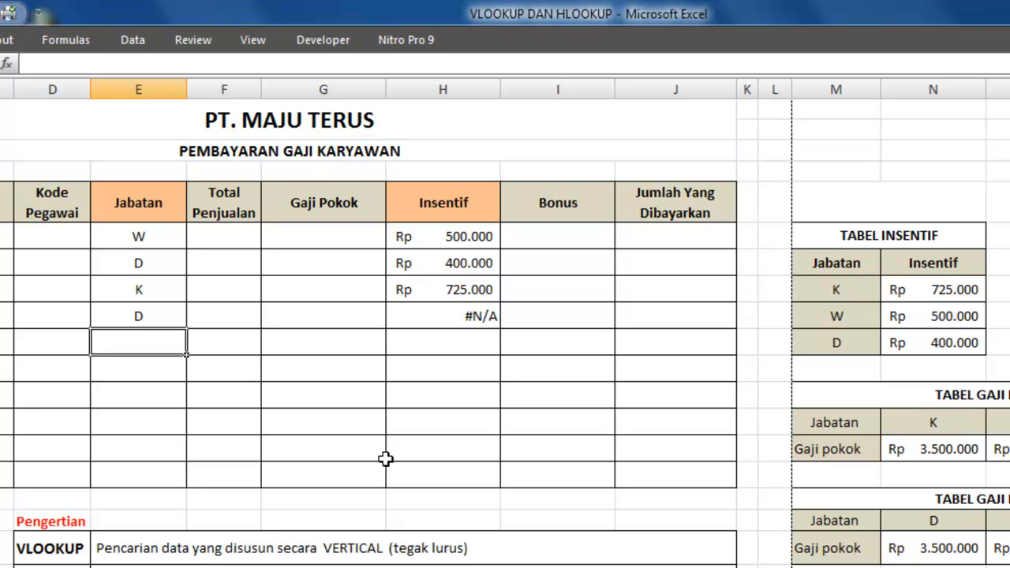
- Add FALSE as the range_lookup argument of the fourth employee's Insentif formula in H9, giving =VLOOKUP(E9;$M$8:$N$10;2;FALSE)
left_click(418, 316)
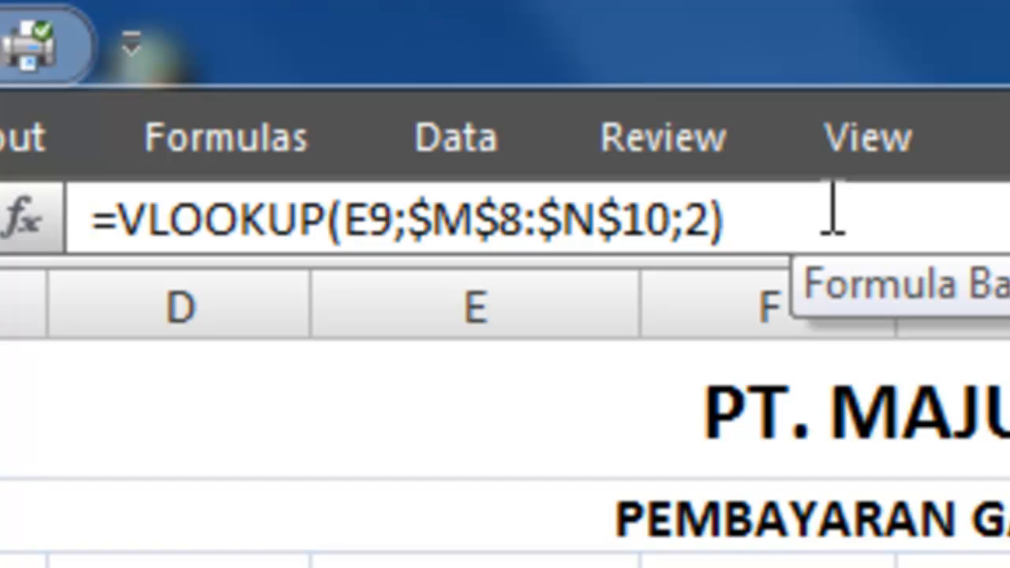
left_click(706, 213)
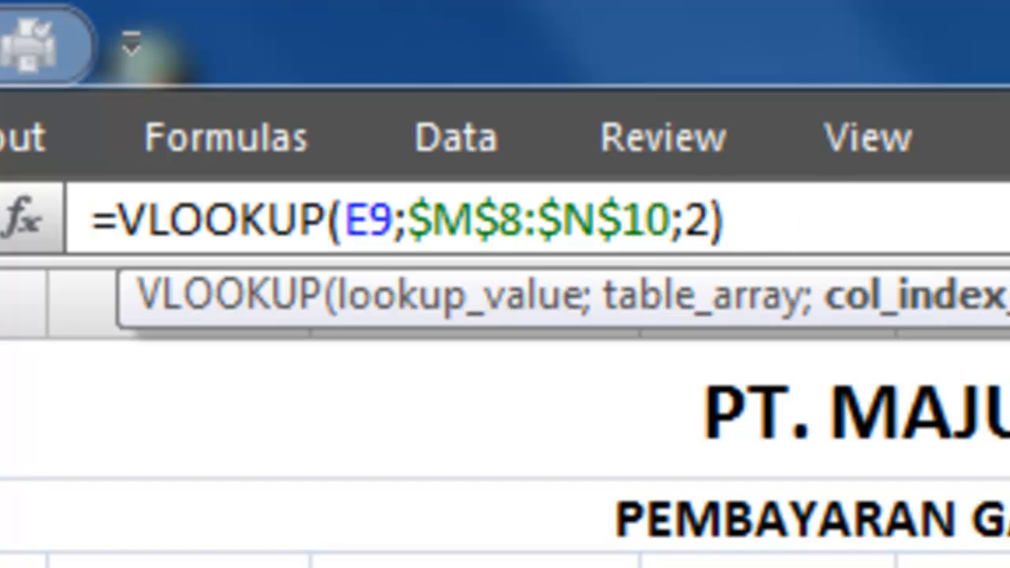
type(";")
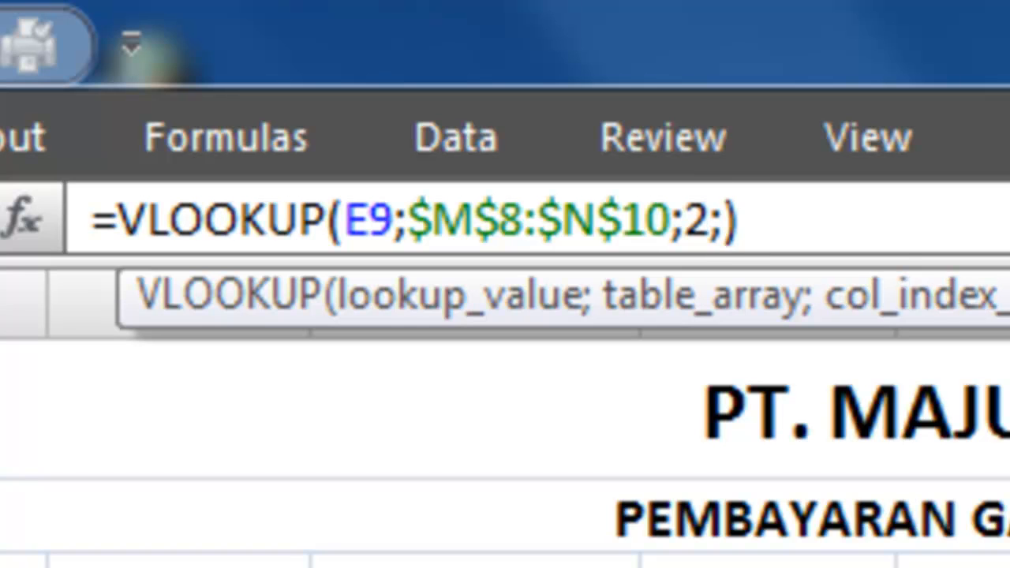
type("FALSE")
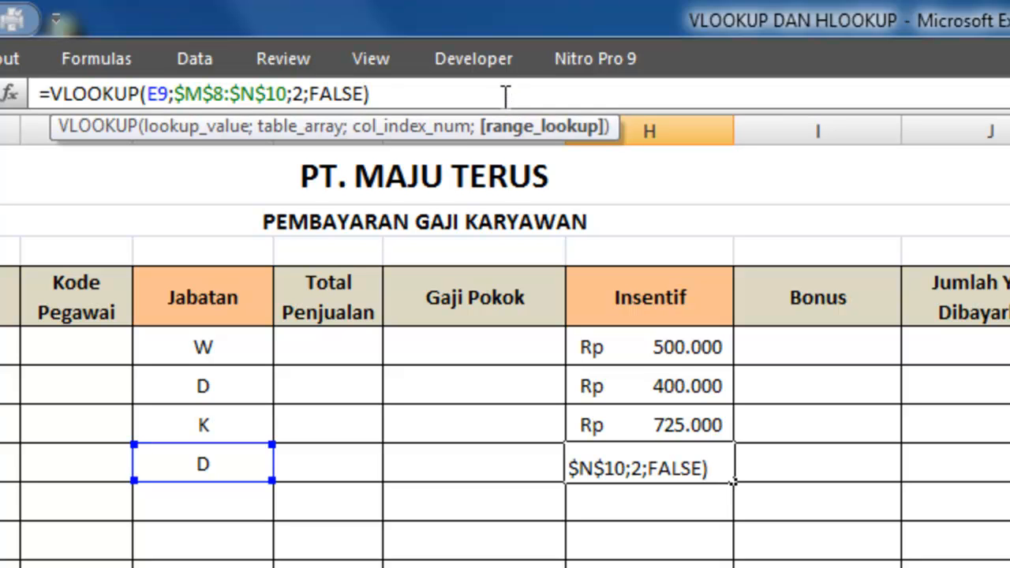
left_click(506, 96)
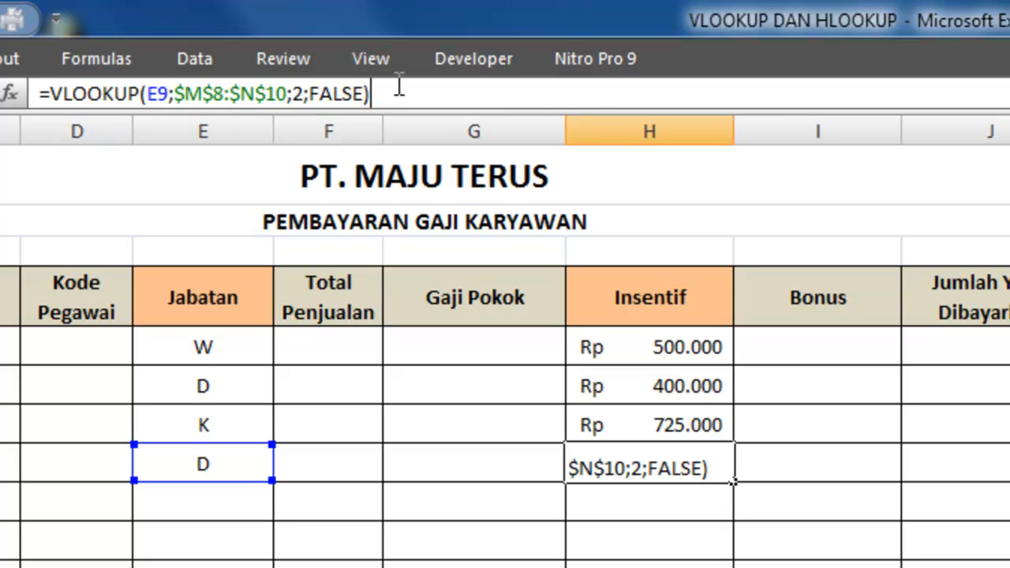
key("Return")
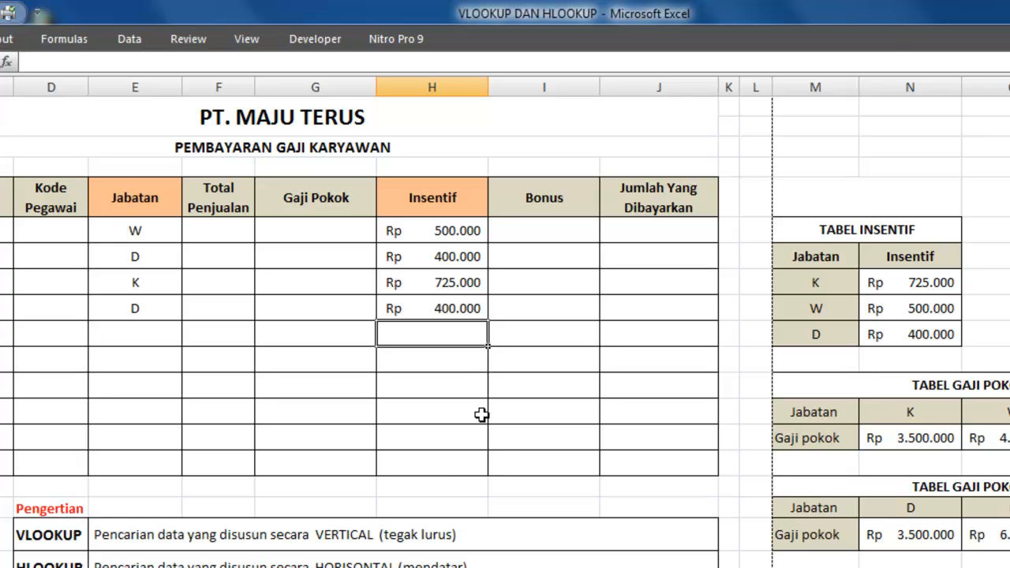
- Copy the Insentif formula from H9 down through the last employee row of the salary table, H15
left_click(450, 310)
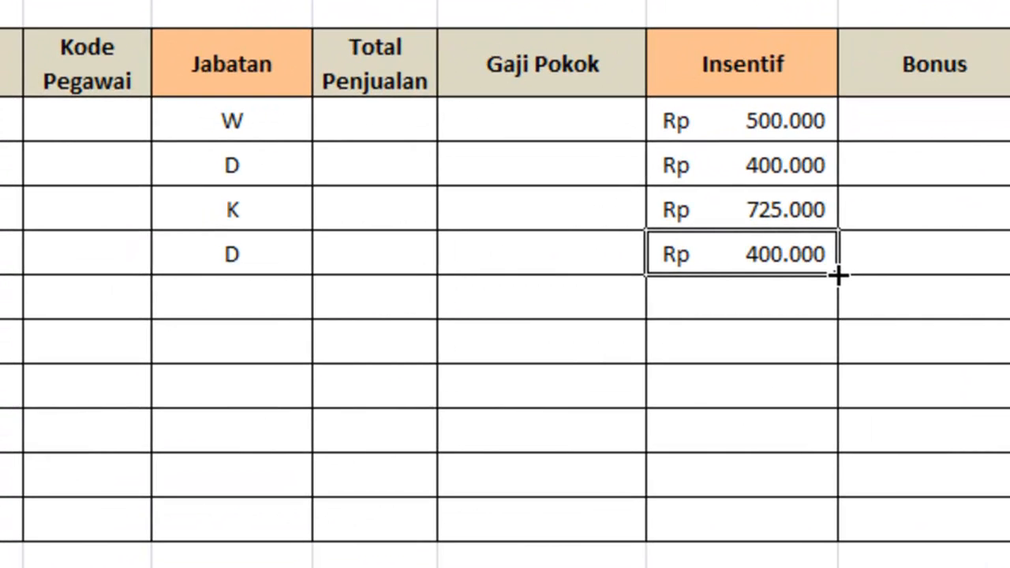
left_click_drag(500, 319, 491, 474)
left_click_drag(821, 534, 824, 539)
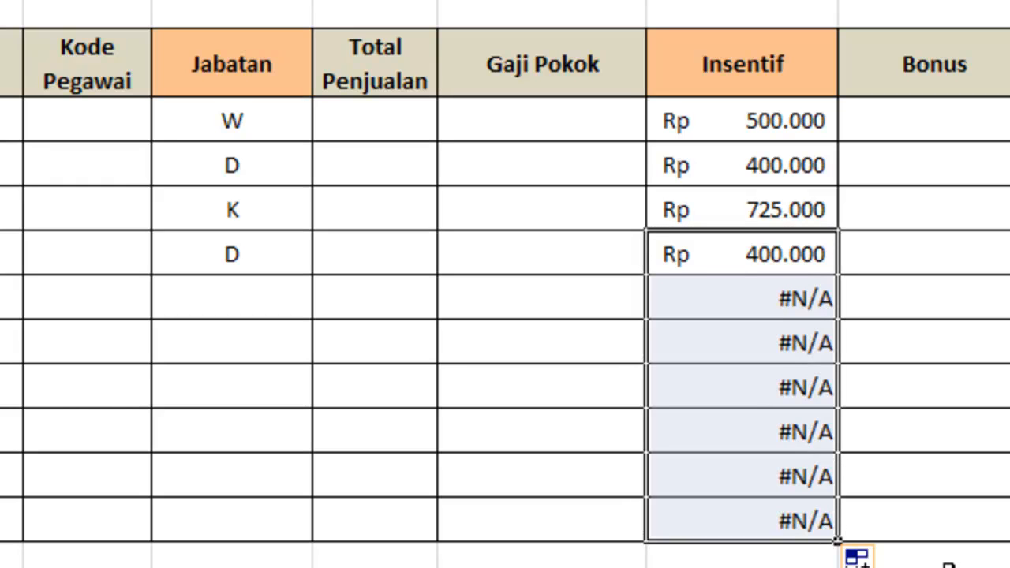
- Enter the position codes K and W in the fifth and sixth employees' Jabatan cells, E10 and E11
left_click(235, 289)
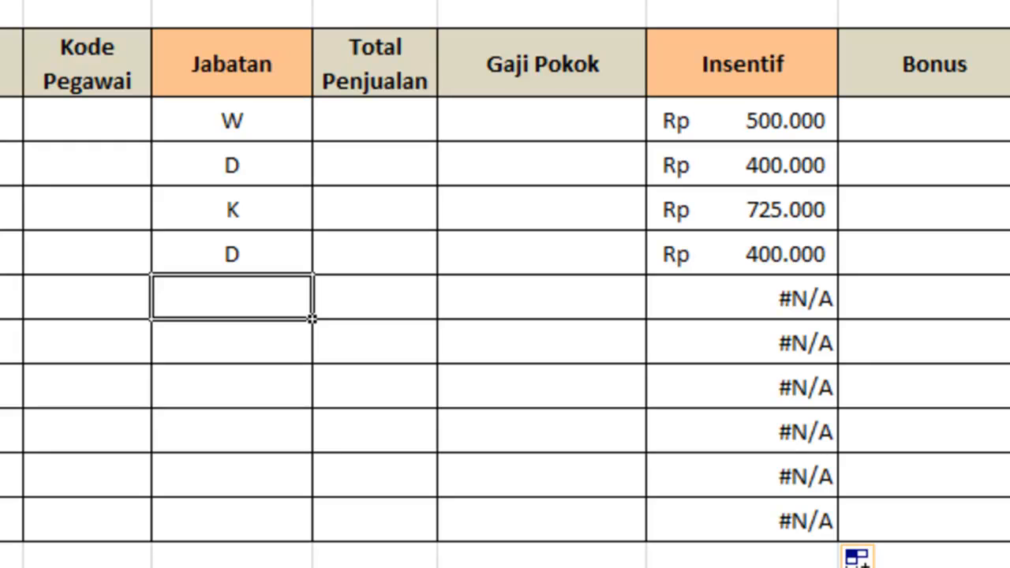
type("K")
key("Return")
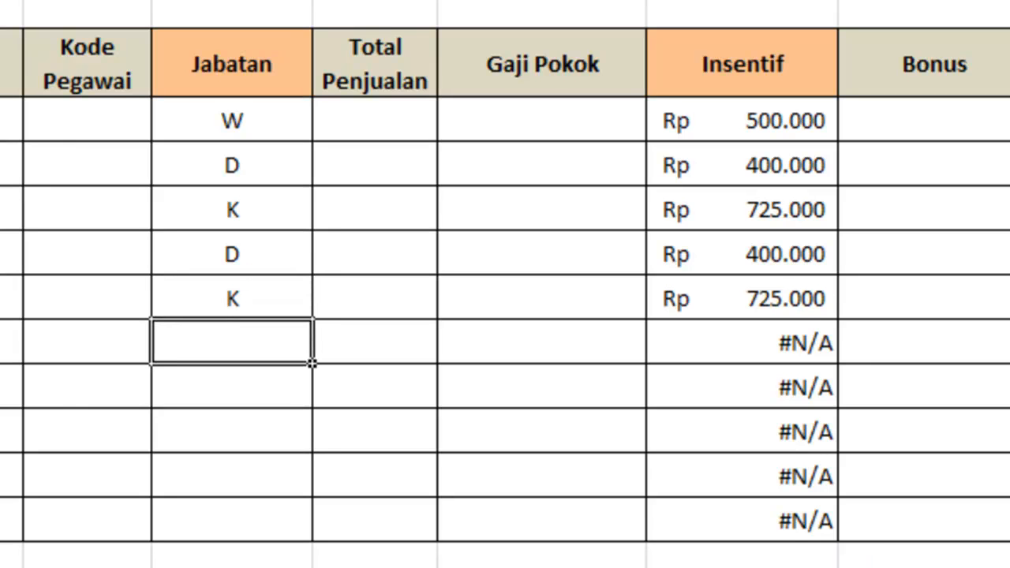
type("W")
key("Return")
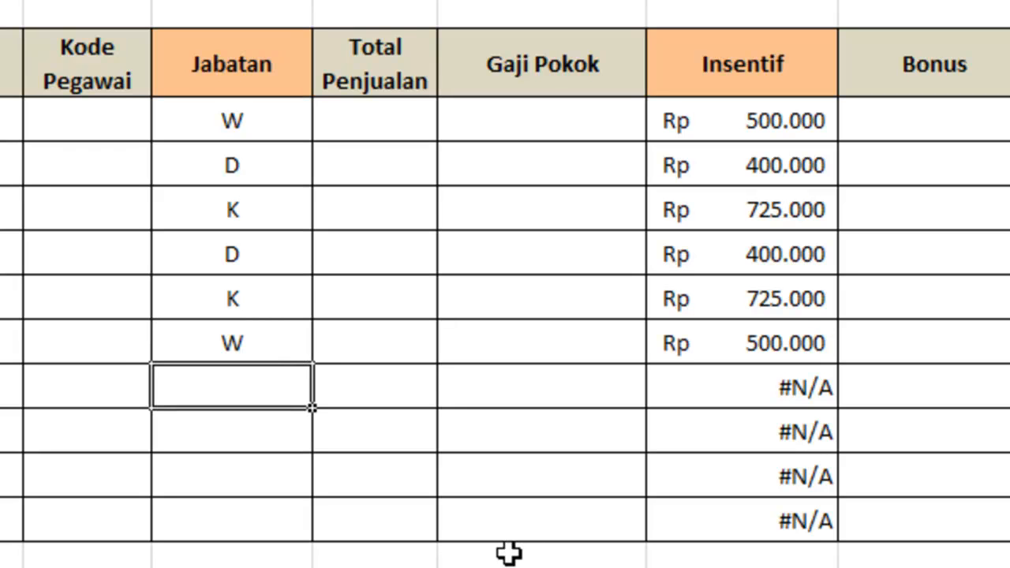